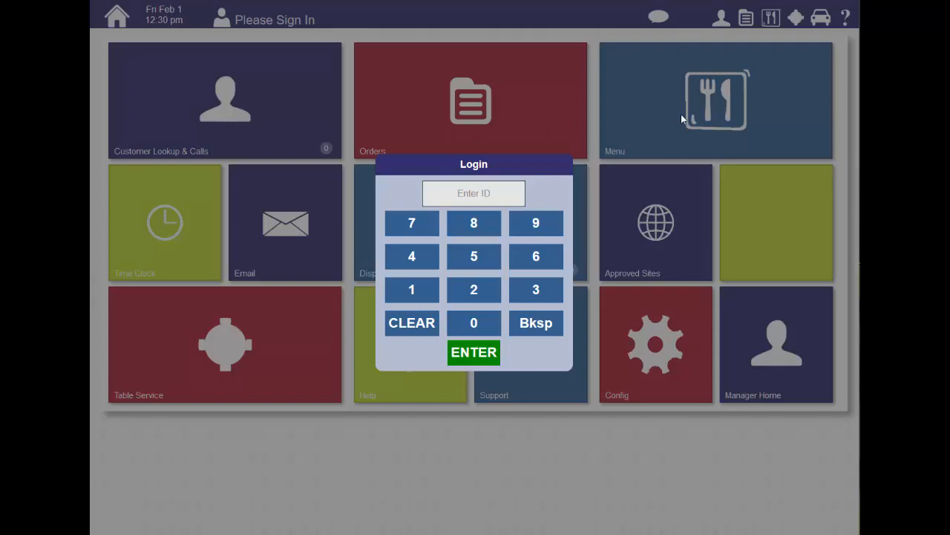
Sign in to the point-of-sale system by entering the employee login ID.
left_click(461, 194)
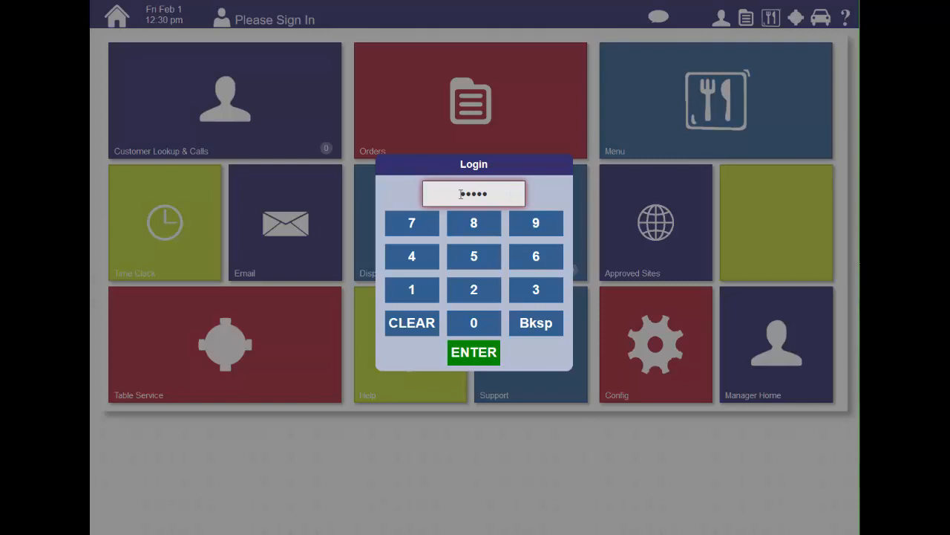
key("Return")
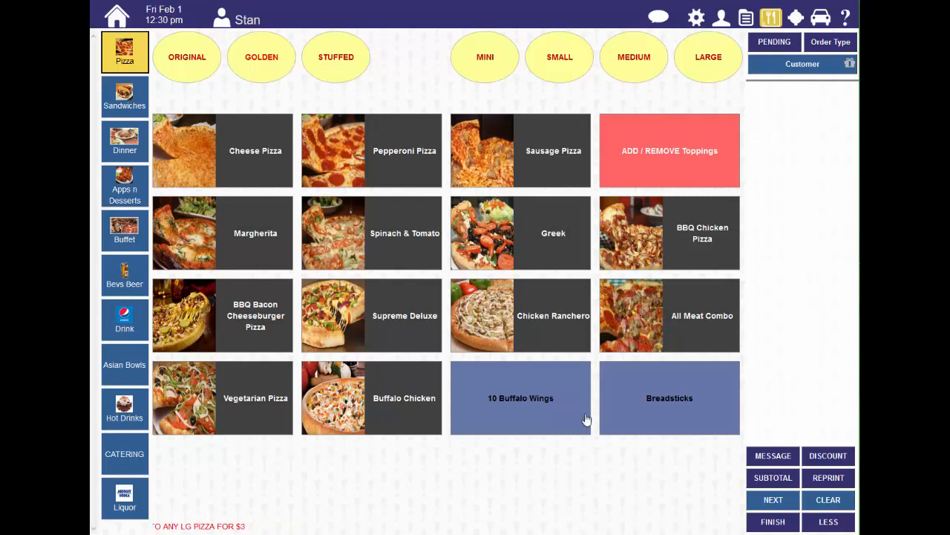
Add a large original-crust BBQ Chicken Pizza to the order and set its quantity to 10.
left_click(658, 254)
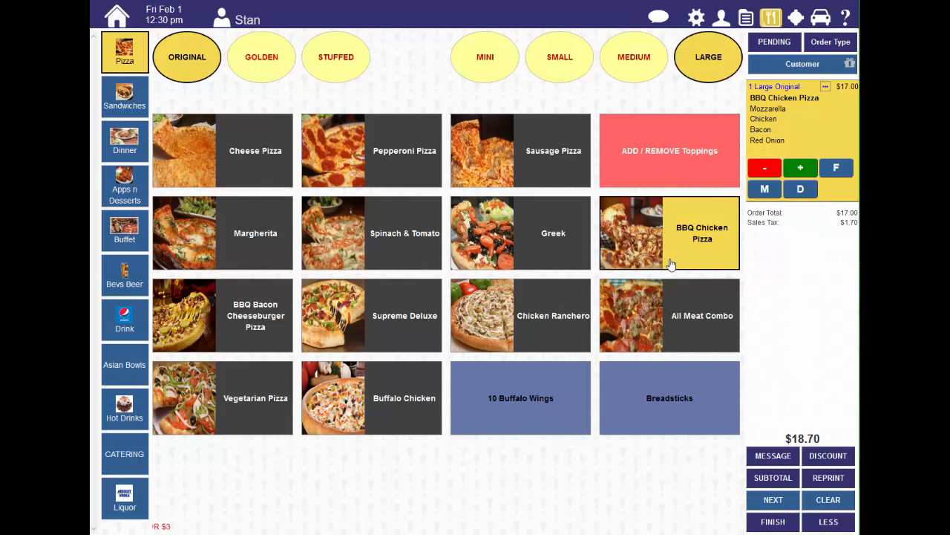
left_click(800, 173)
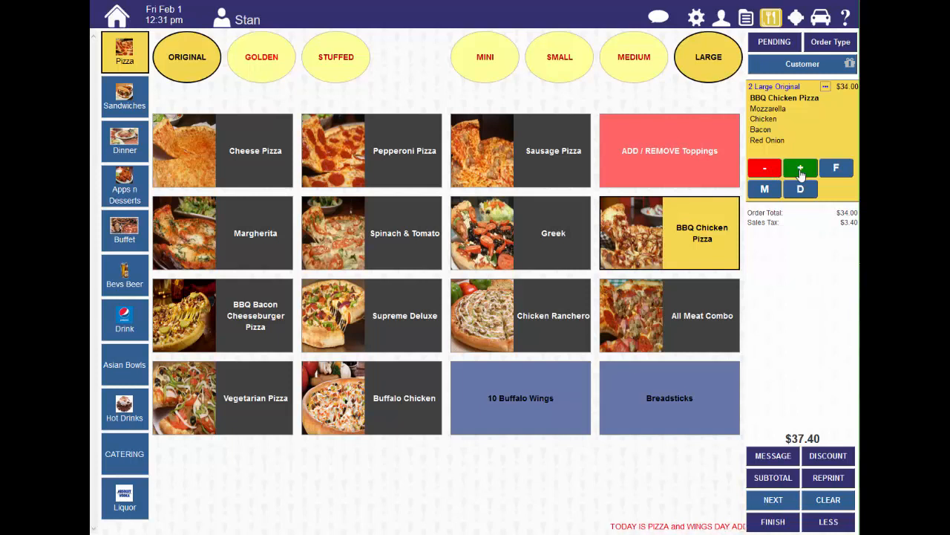
left_click(800, 173)
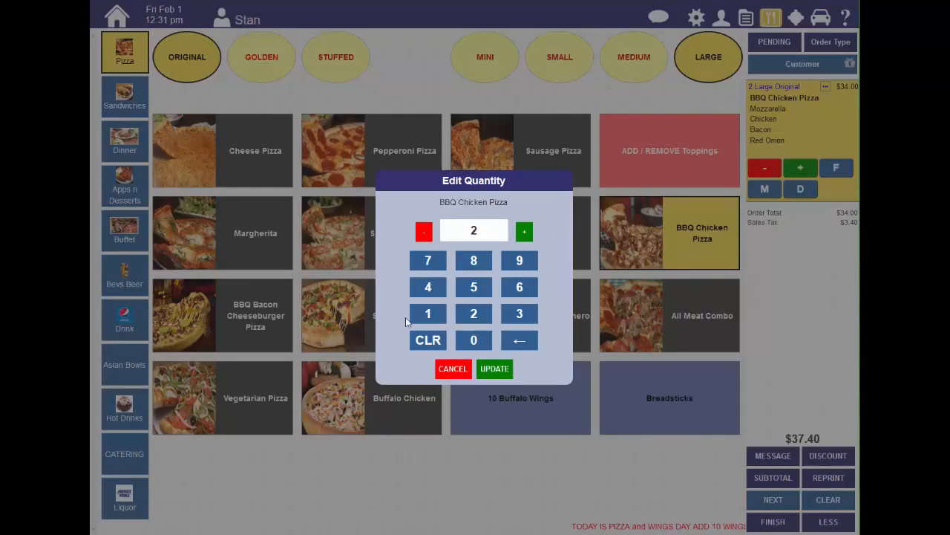
left_click(430, 339)
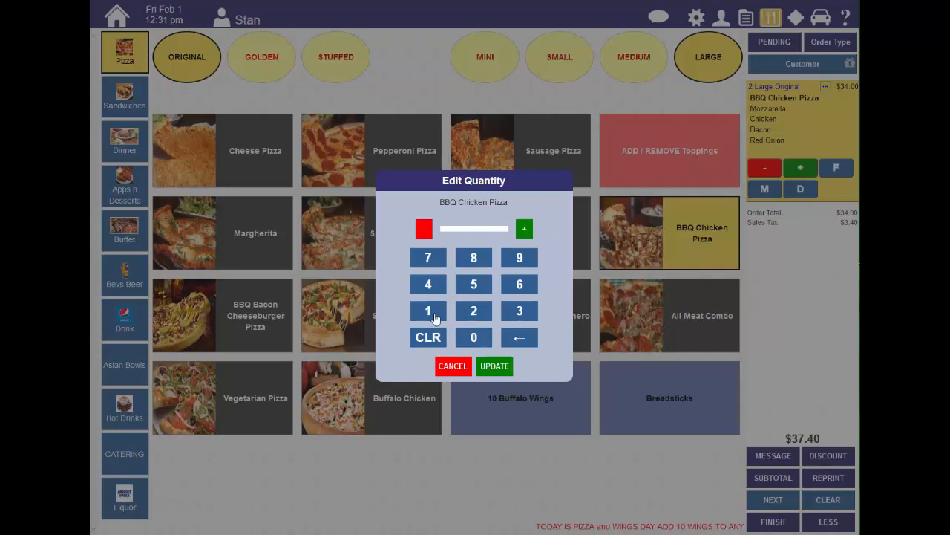
left_click(436, 317)
left_click(474, 337)
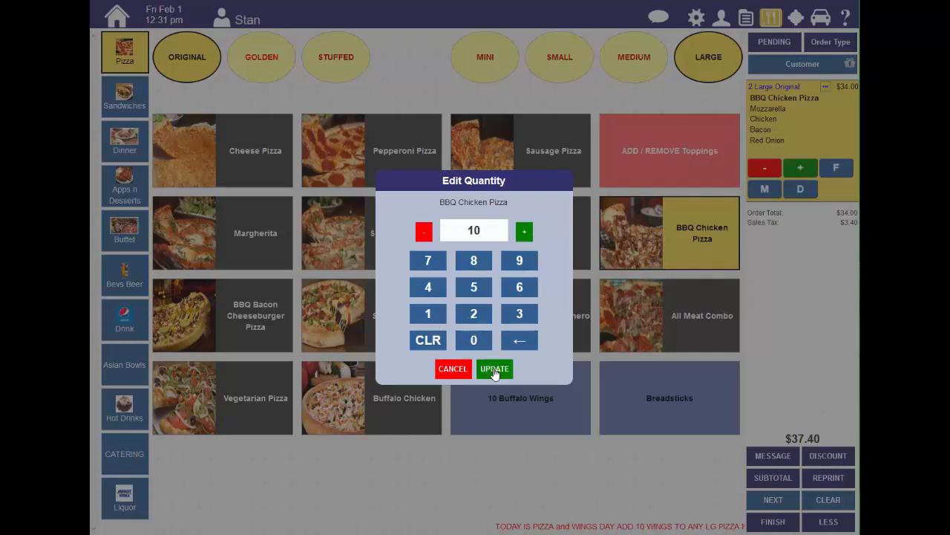
left_click(495, 371)
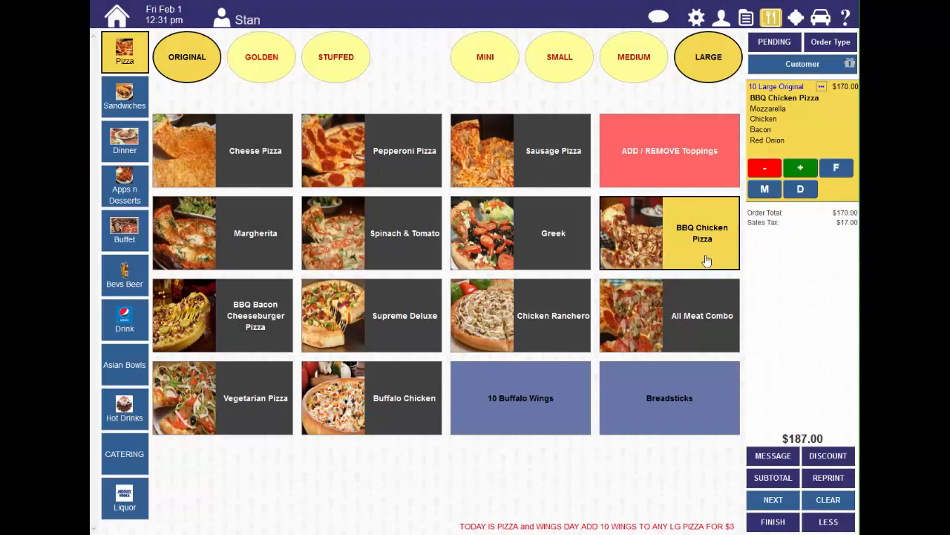
View the message choices for the BBQ Chicken Pizza and for the whole order without adding any message.
left_click(765, 189)
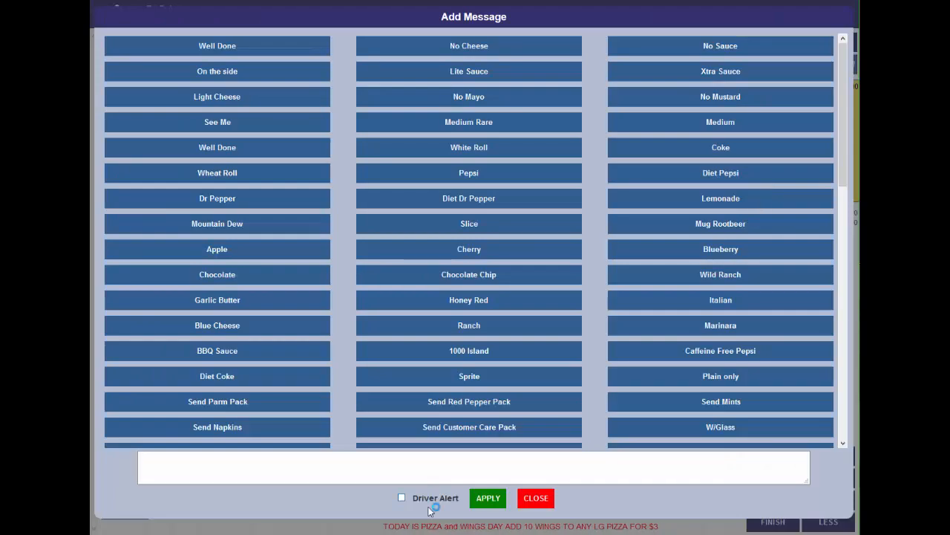
left_click(535, 498)
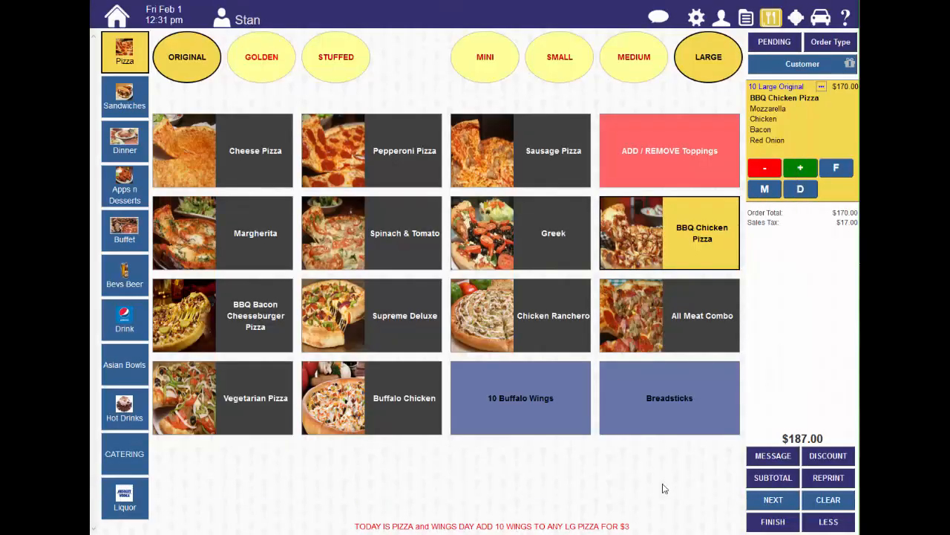
left_click(772, 455)
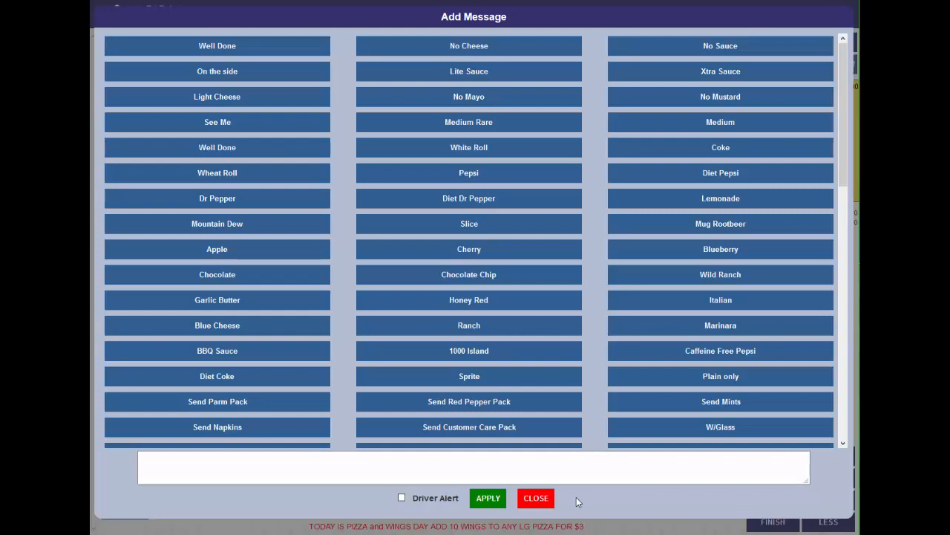
left_click(536, 502)
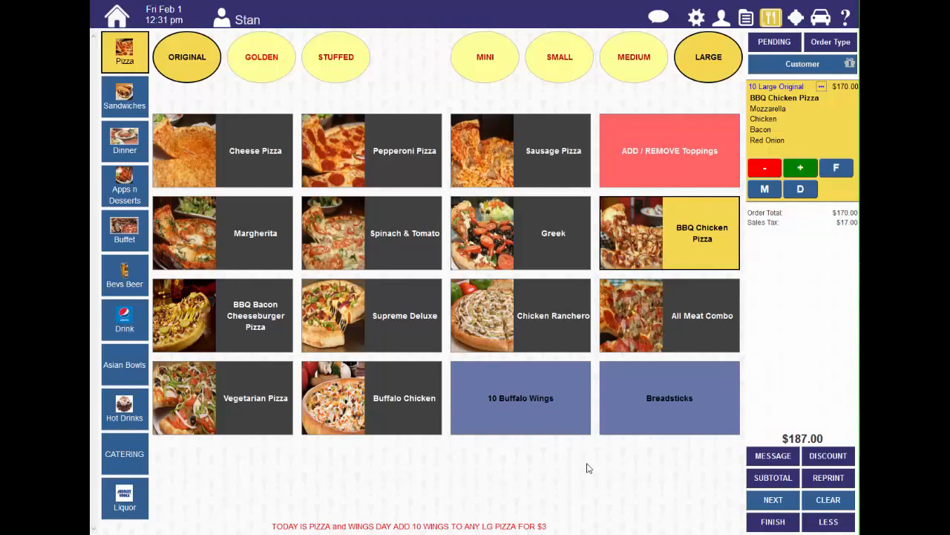
View the BBQ Chicken Pizza's discount options and item information without applying a discount or adding a duplicate.
left_click(801, 190)
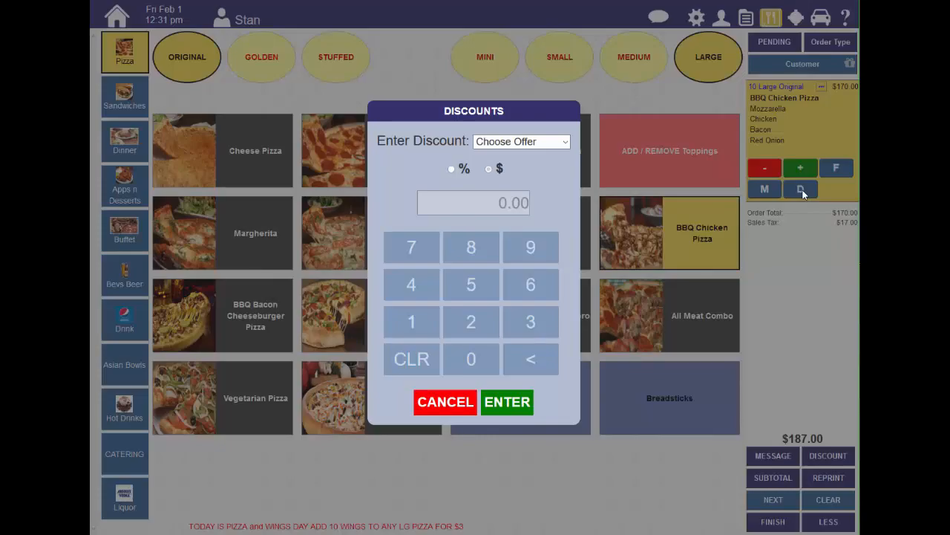
left_click(444, 403)
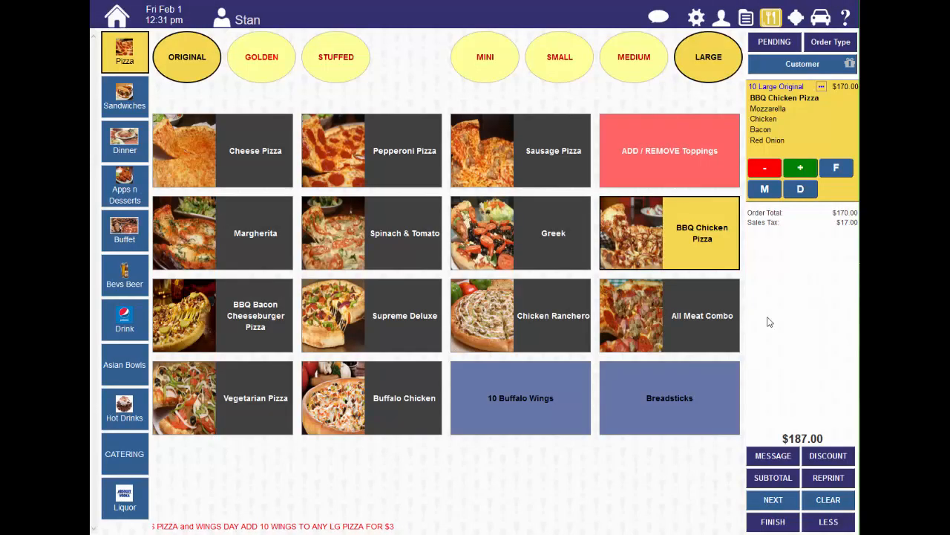
left_click(821, 88)
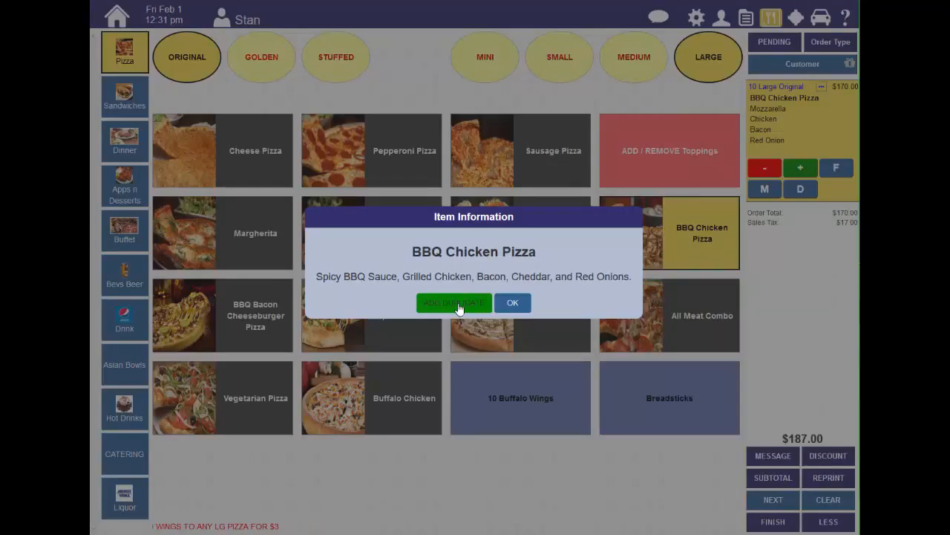
left_click(514, 306)
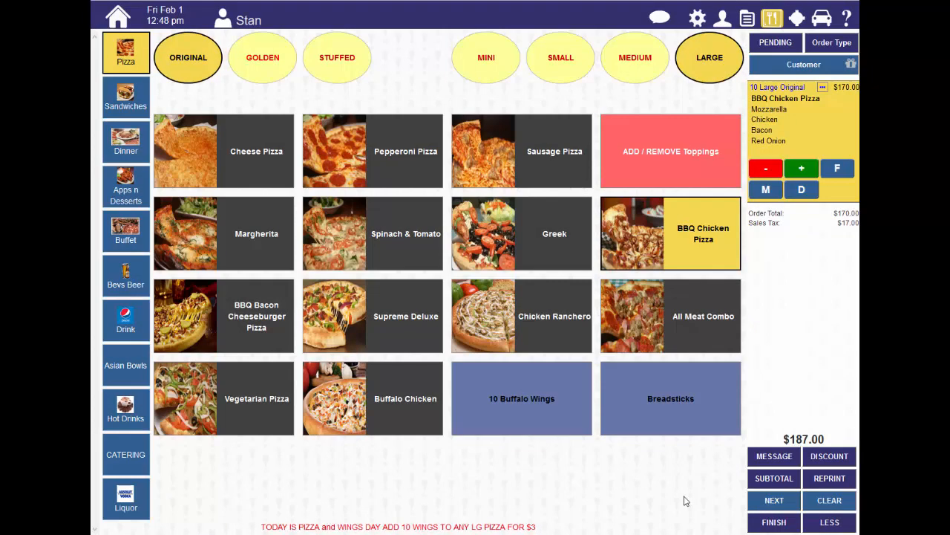
Customize the BBQ Chicken Pizza's toppings by removing red onion, doubling the mozzarella and adding pepperoni.
left_click(673, 152)
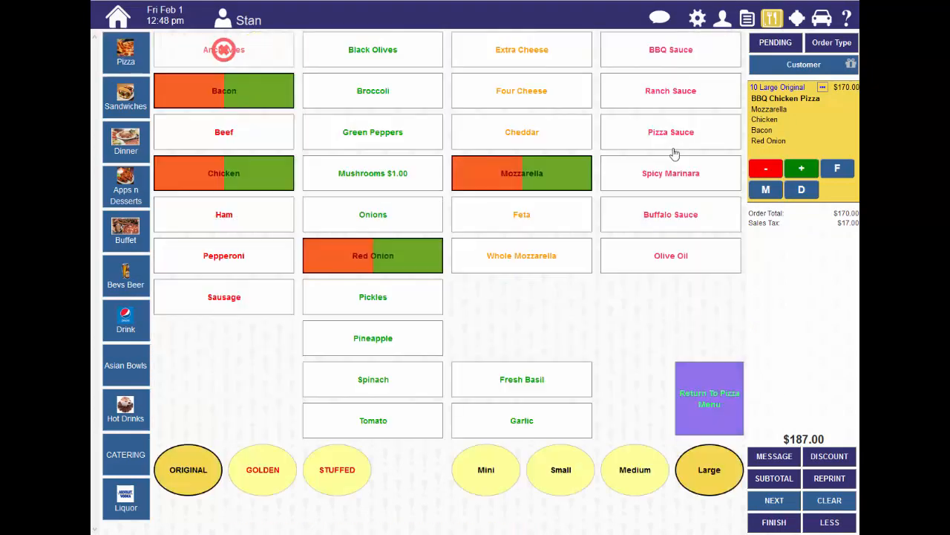
left_click(342, 265)
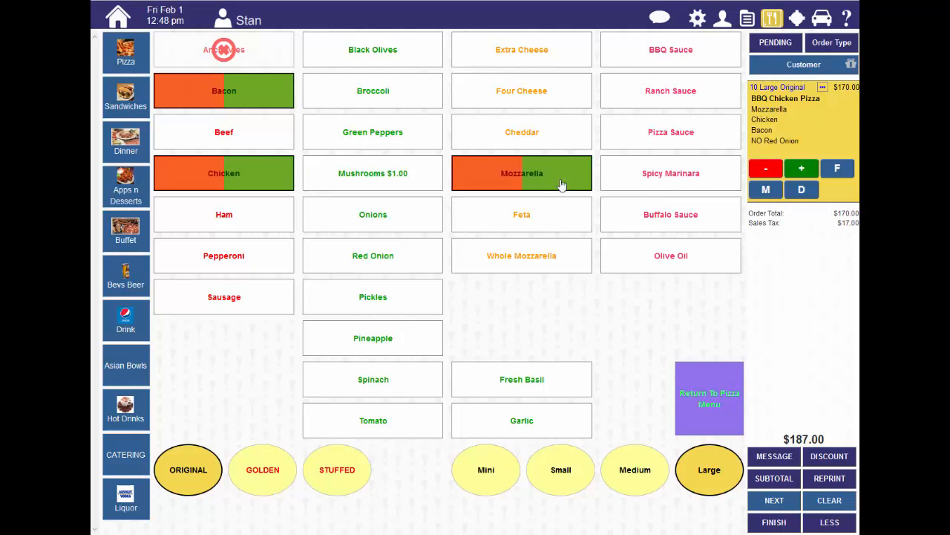
left_click(542, 182)
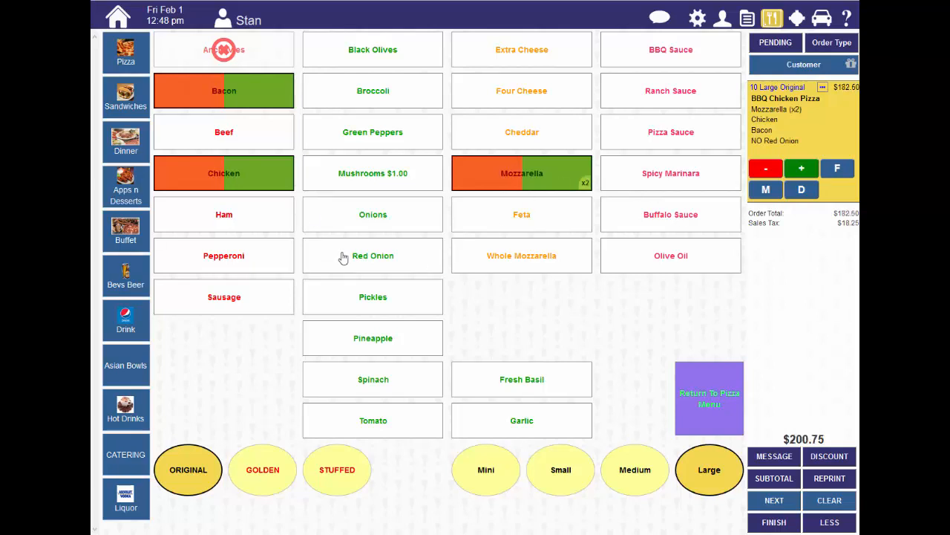
left_click(220, 268)
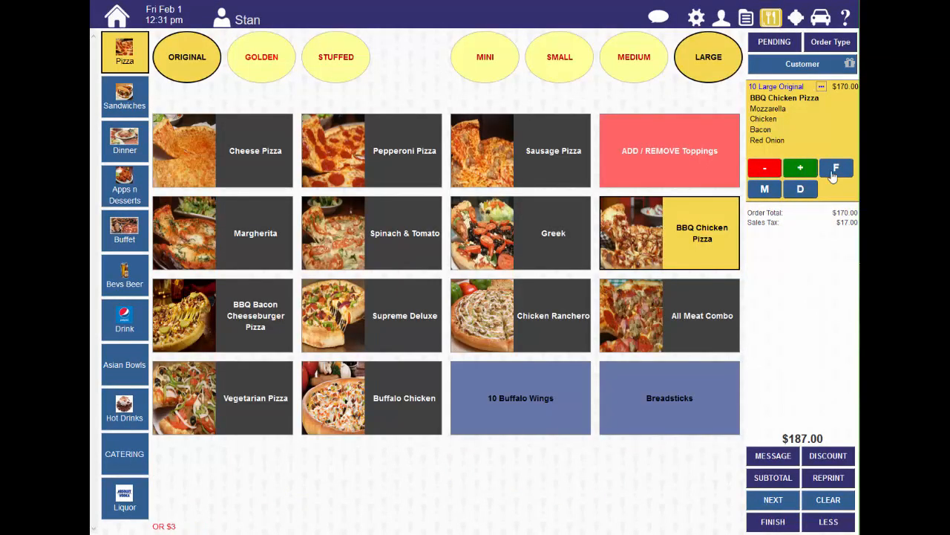
Try splitting the BBQ Chicken Pizza into halves and thirds, selecting its whole, first and second portions.
left_click(834, 170)
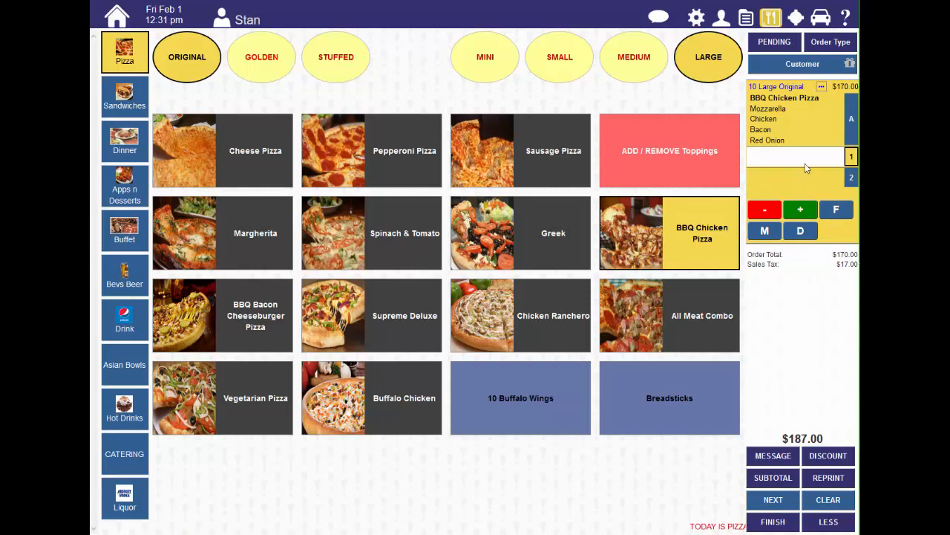
left_click(809, 121)
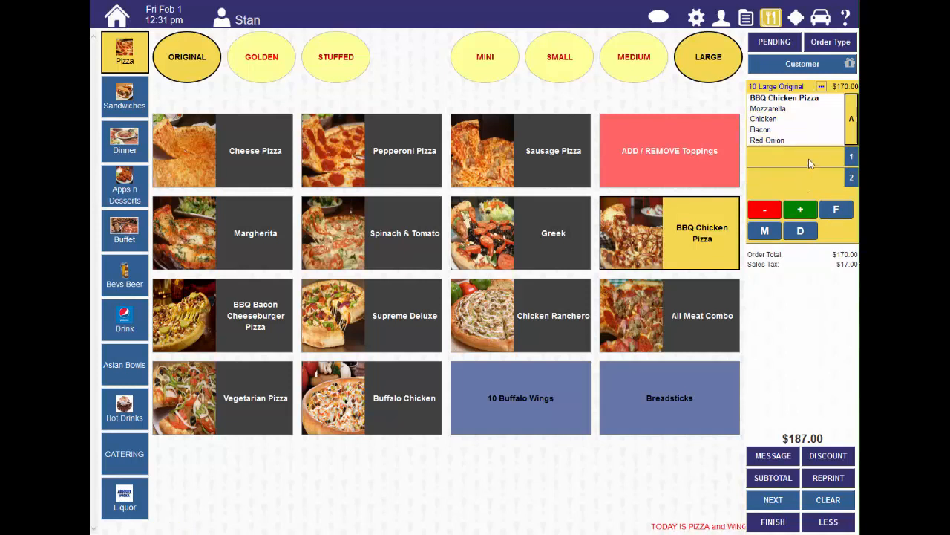
left_click(809, 159)
left_click(809, 178)
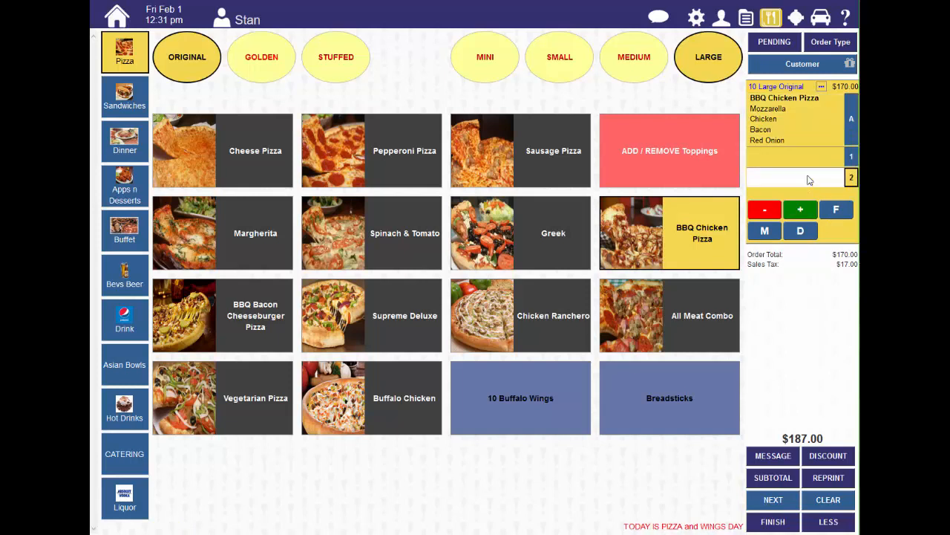
left_click(835, 214)
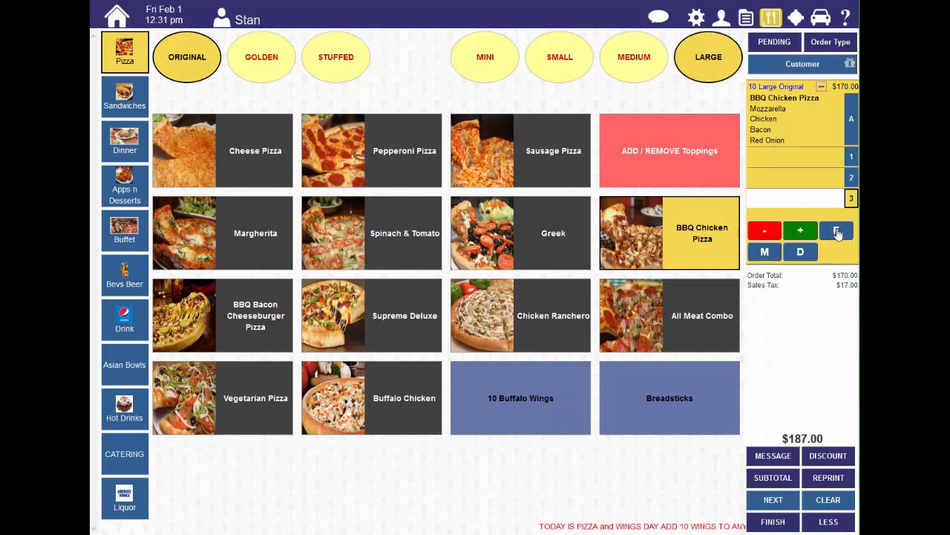
left_click(836, 227)
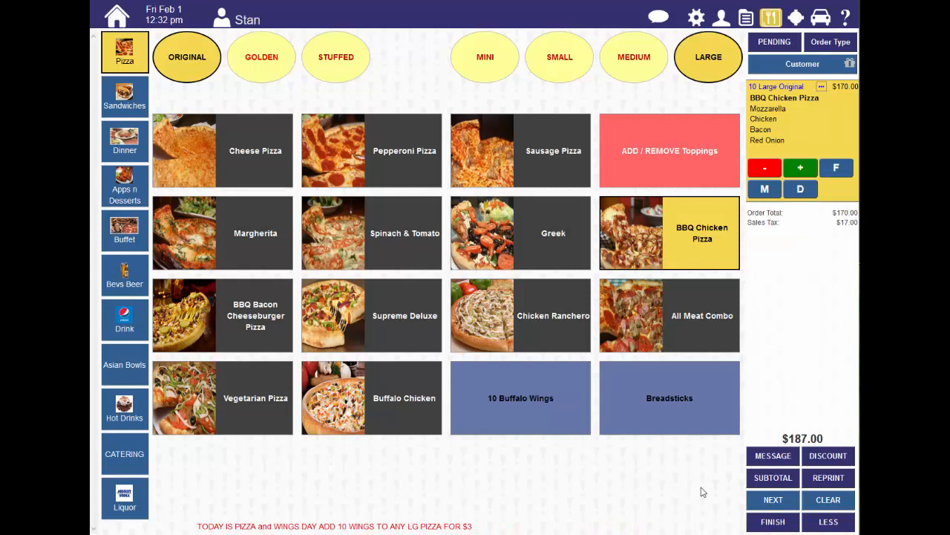
Finish the order as To Go and pay the full amount in cash.
left_click(776, 525)
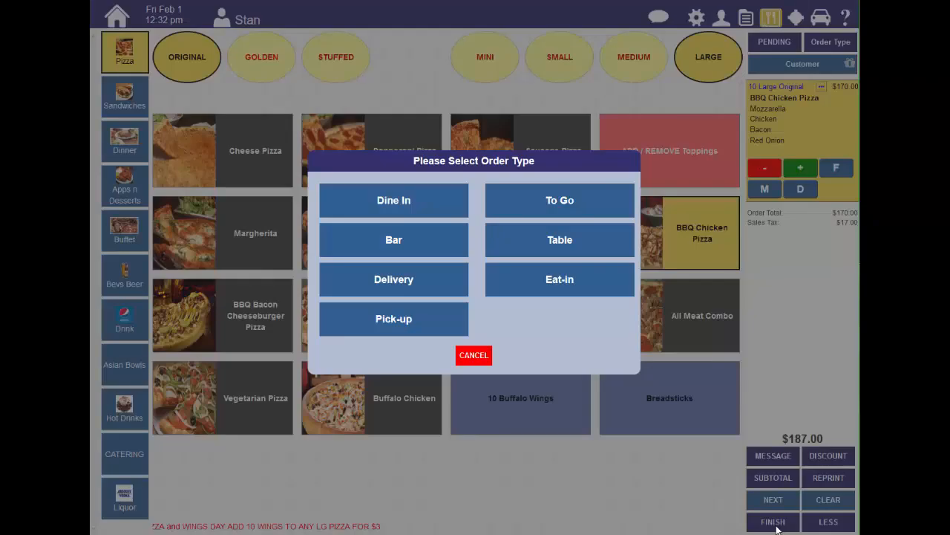
left_click(530, 200)
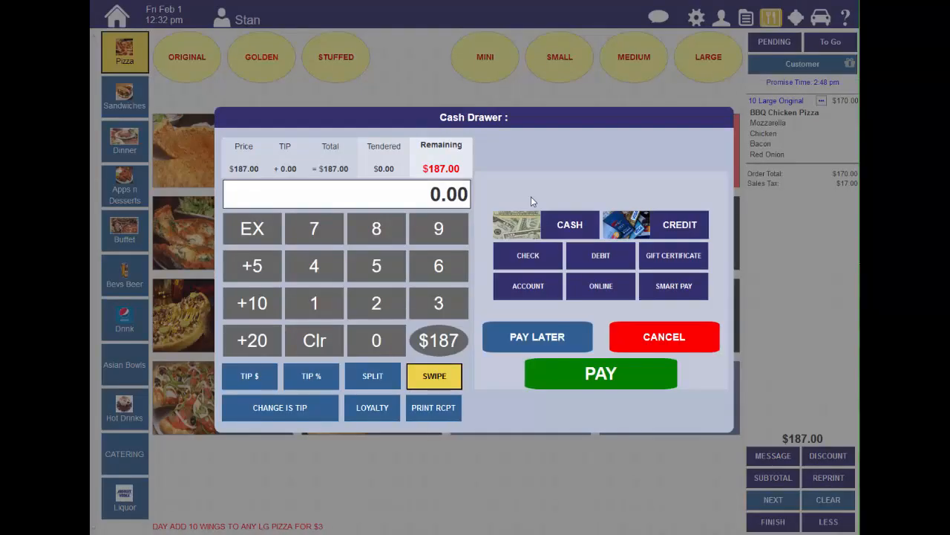
left_click(531, 227)
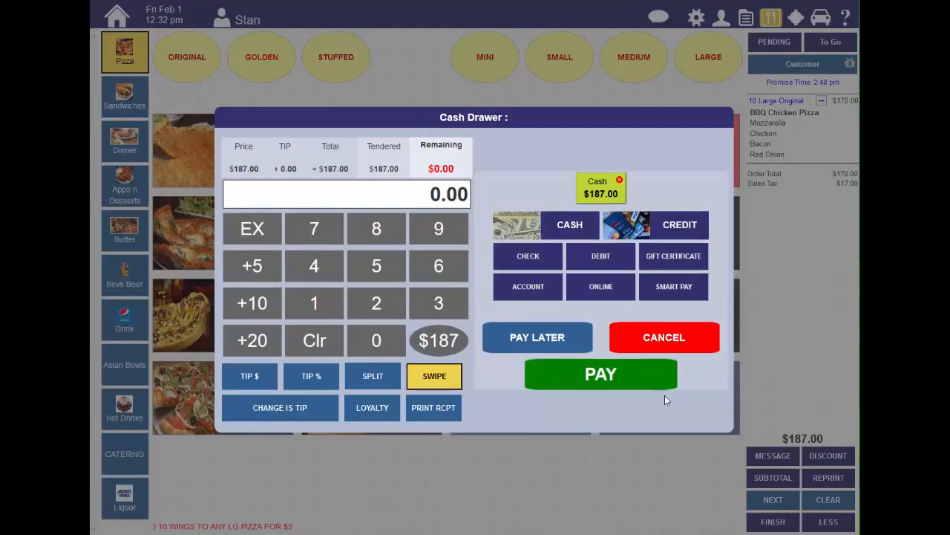
left_click(609, 375)
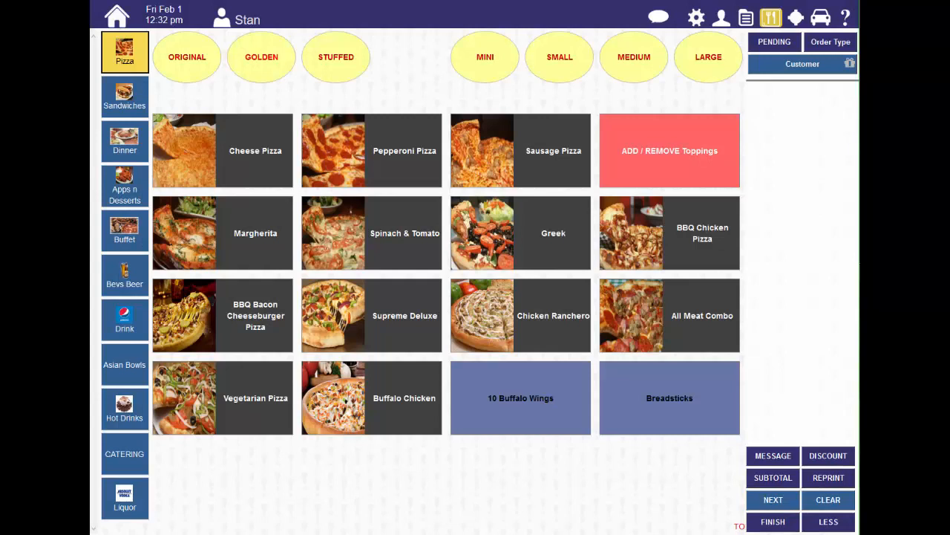
List all of the day's orders, load ticket 2 to view its items, and clear it from the order screen.
left_click(747, 19)
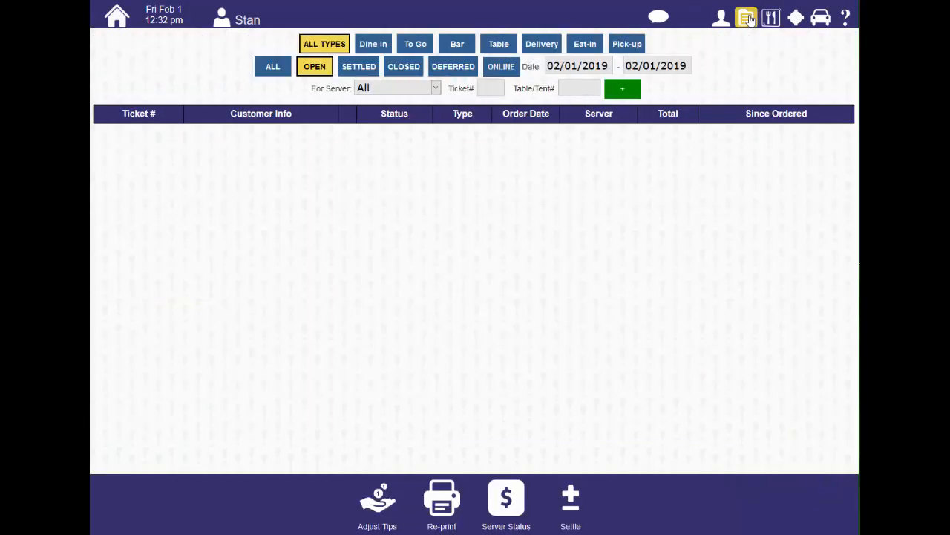
left_click(273, 68)
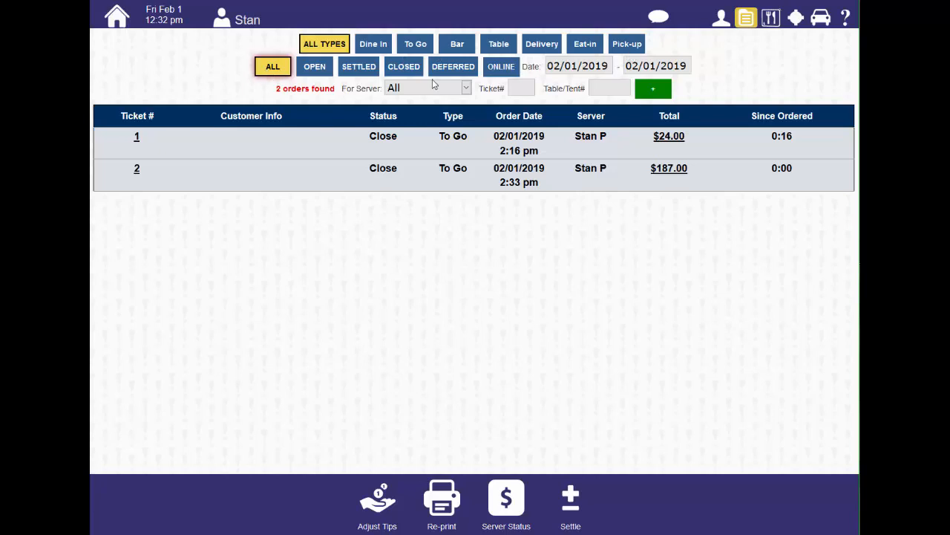
left_click(135, 173)
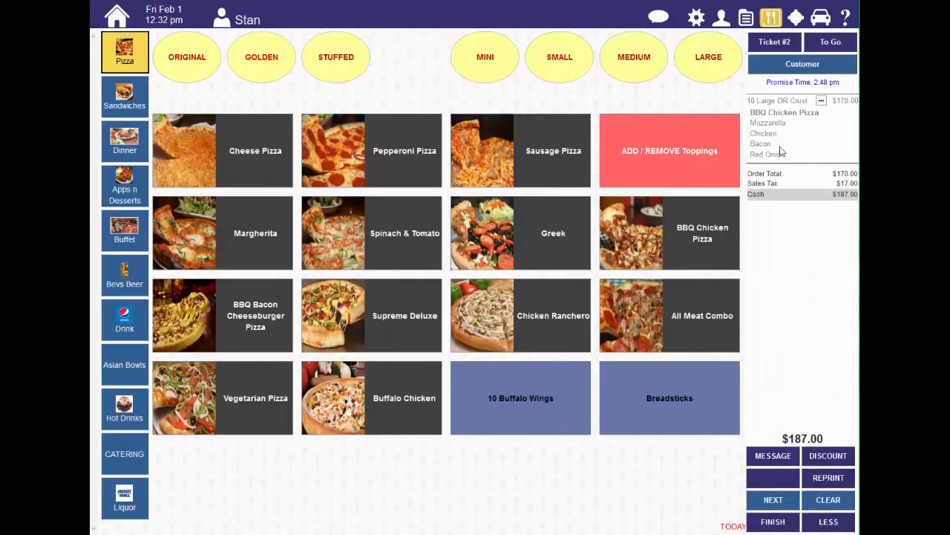
left_click(838, 502)
Return to the list of all orders, select ticket 2 and open its full review.
left_click(748, 21)
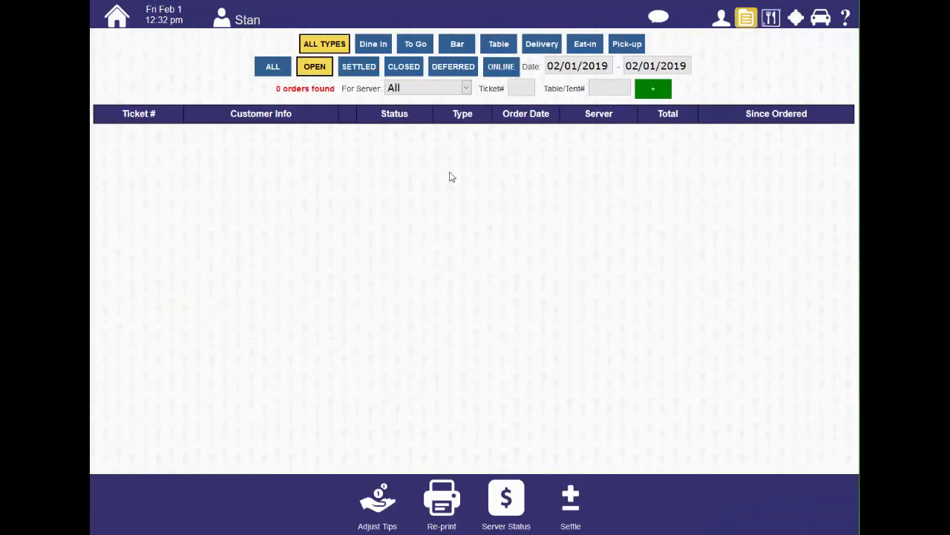
left_click(272, 67)
left_click(329, 177)
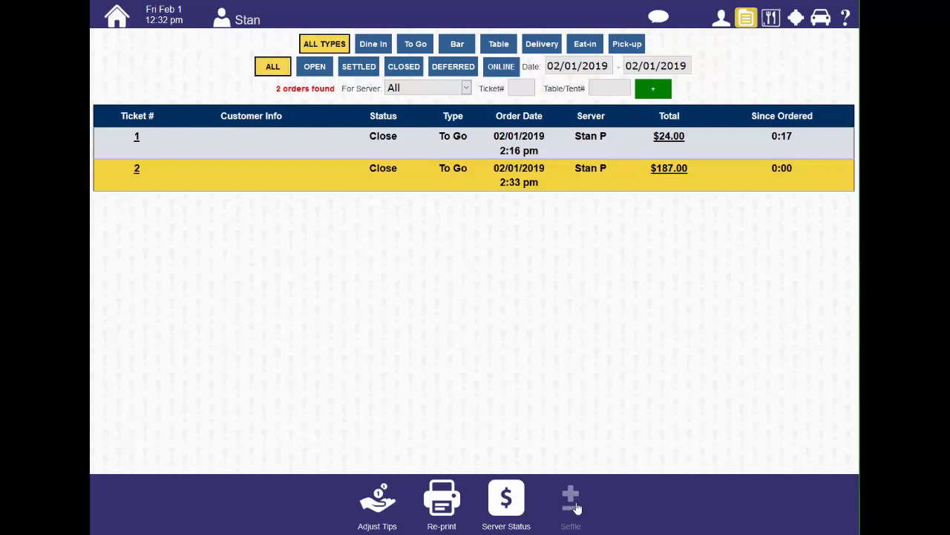
left_click(671, 171)
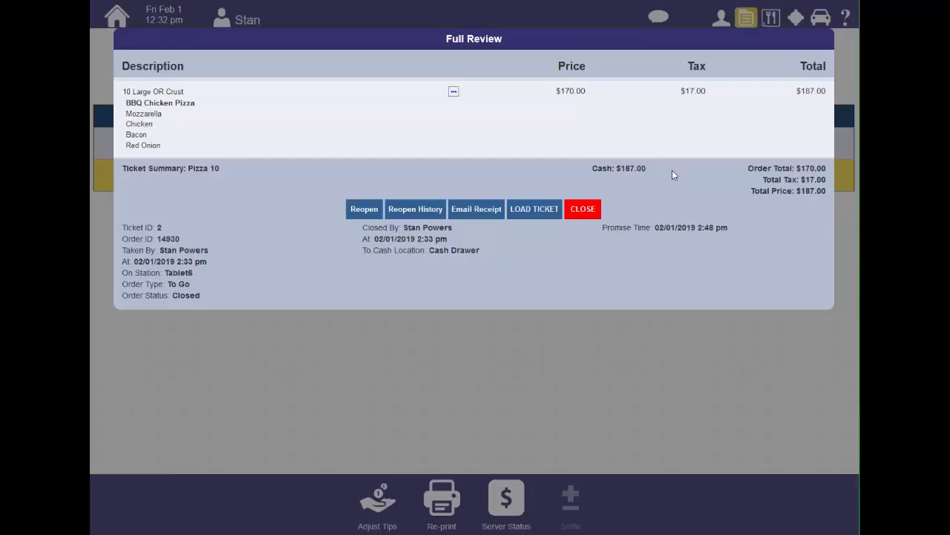
Load ticket 2 into the order screen, show its sales tax breakdown and view its full review from the totals.
left_click(535, 210)
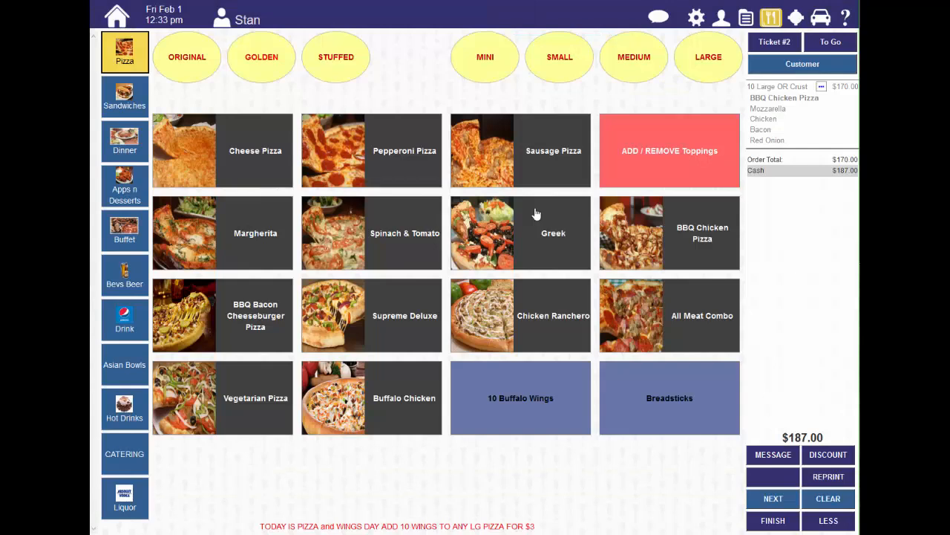
left_click(791, 182)
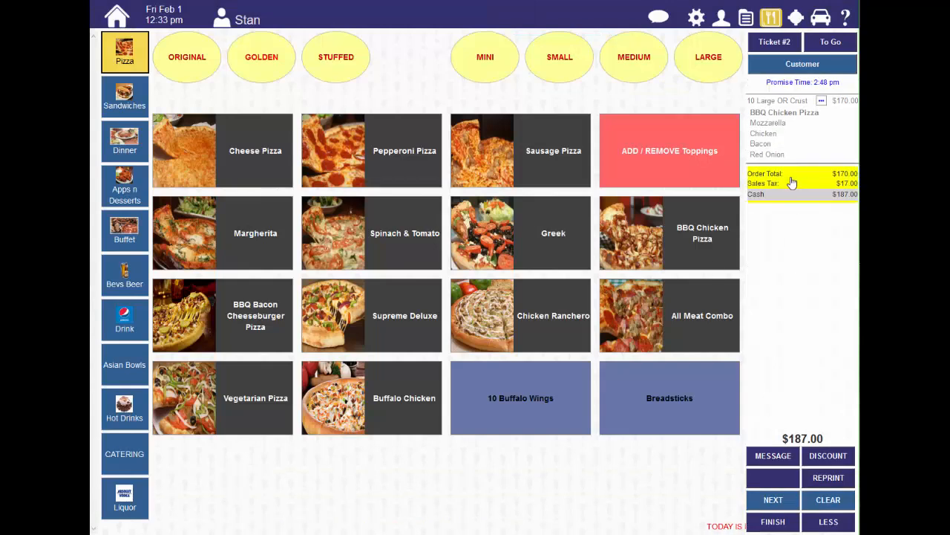
left_click(792, 183)
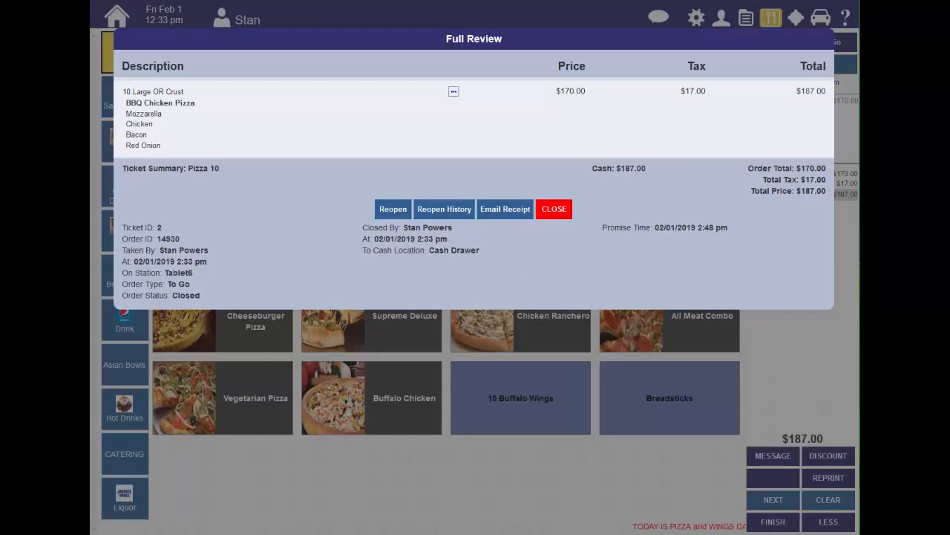
key("Escape")
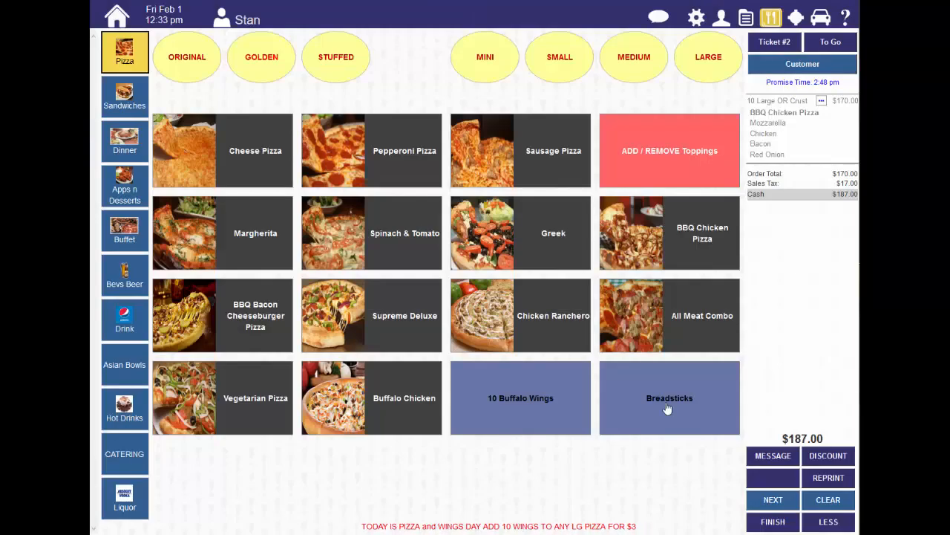
Select and deselect the BBQ Chicken Pizza on the loaded ticket, and clear the ticket from the order screen.
left_click(790, 140)
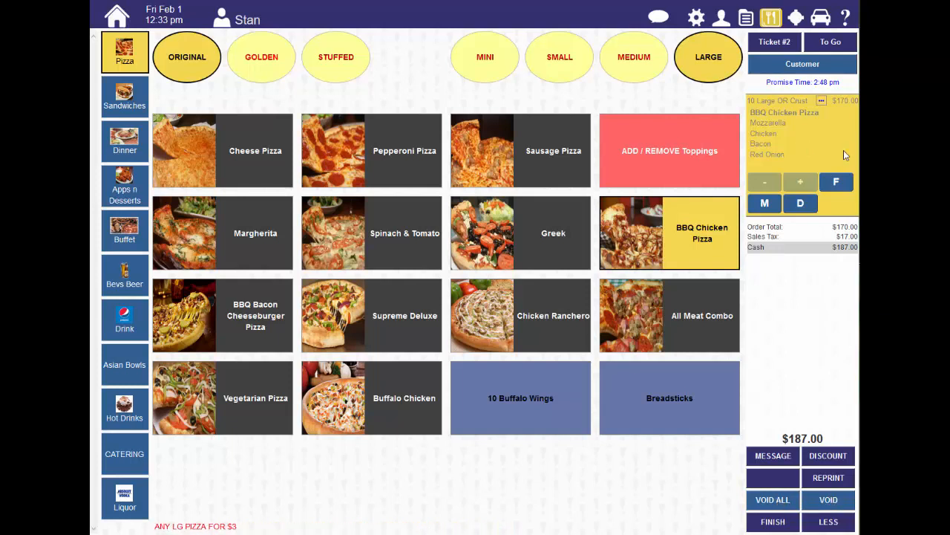
left_click(808, 146)
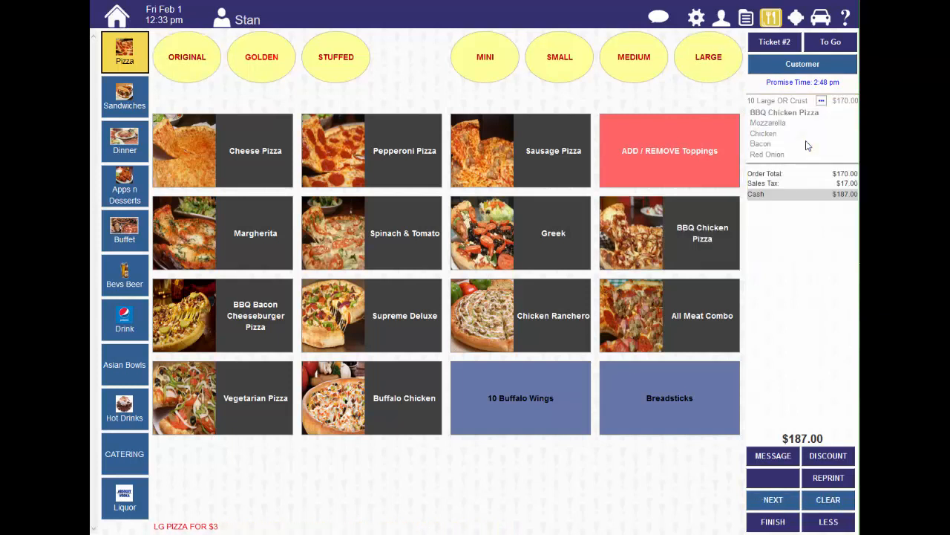
left_click(830, 501)
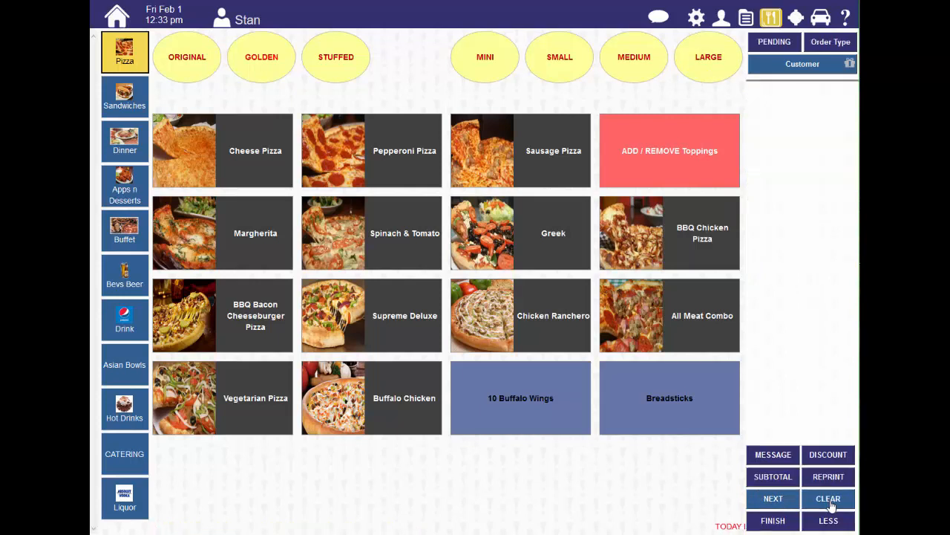
Open the customer lookup and view the promise time settings for the current shift, leaving without saving.
left_click(721, 17)
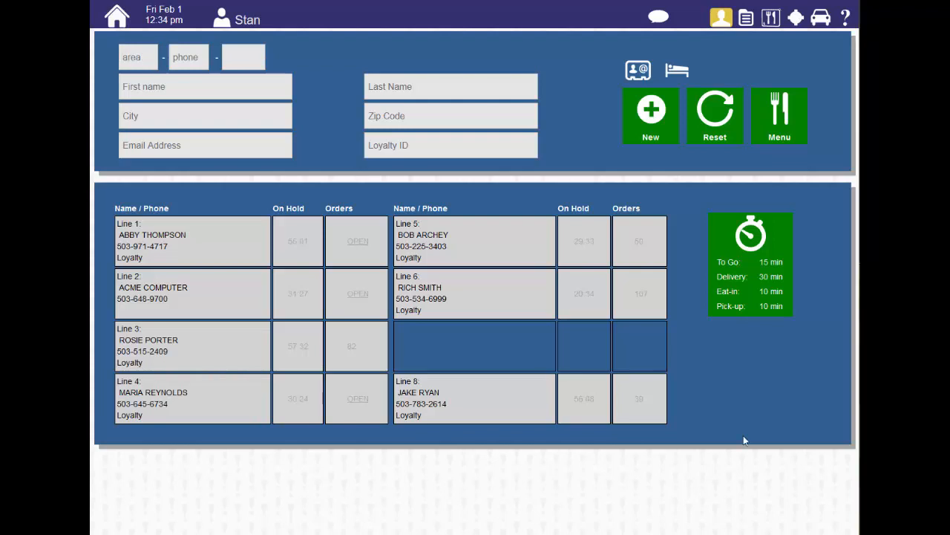
left_click(749, 276)
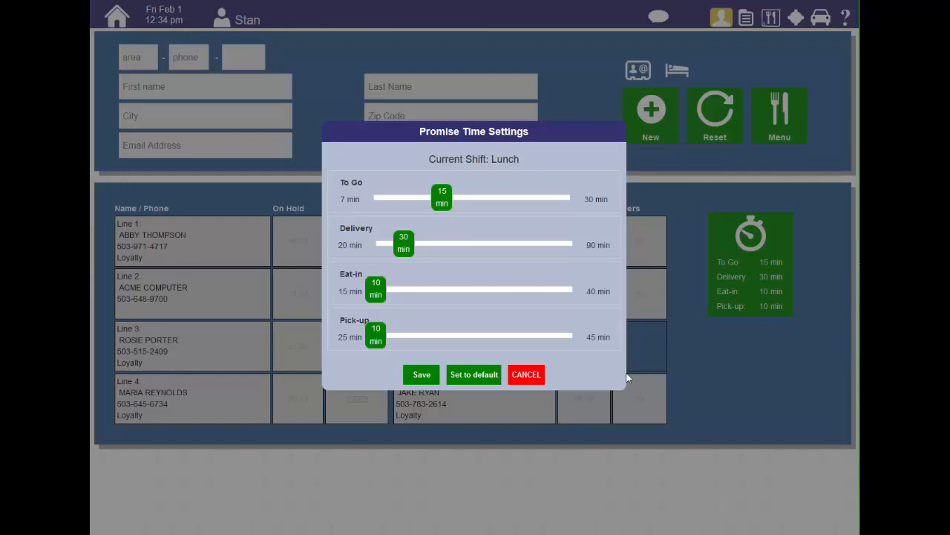
left_click(528, 375)
Look up the caller on phone line 5 and assign the matching customer record to the new order.
left_click(467, 241)
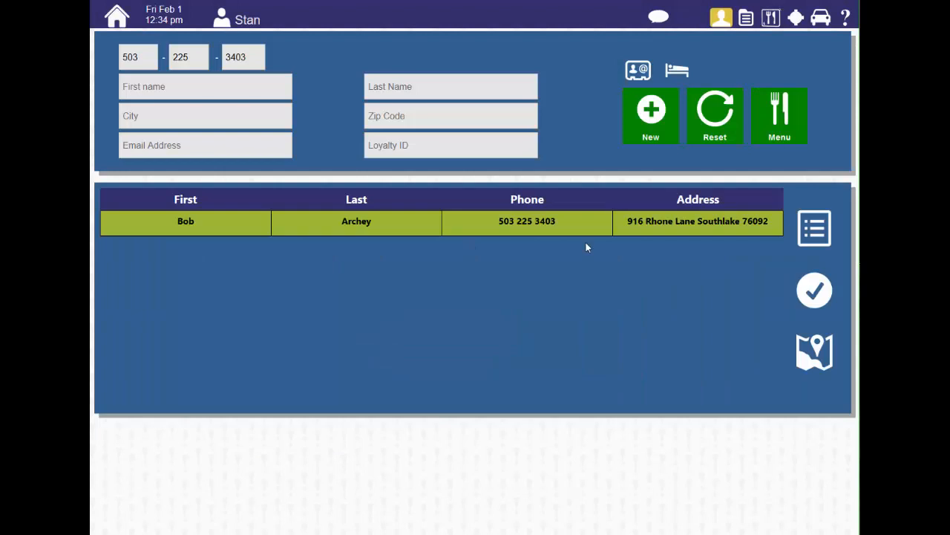
left_click(588, 222)
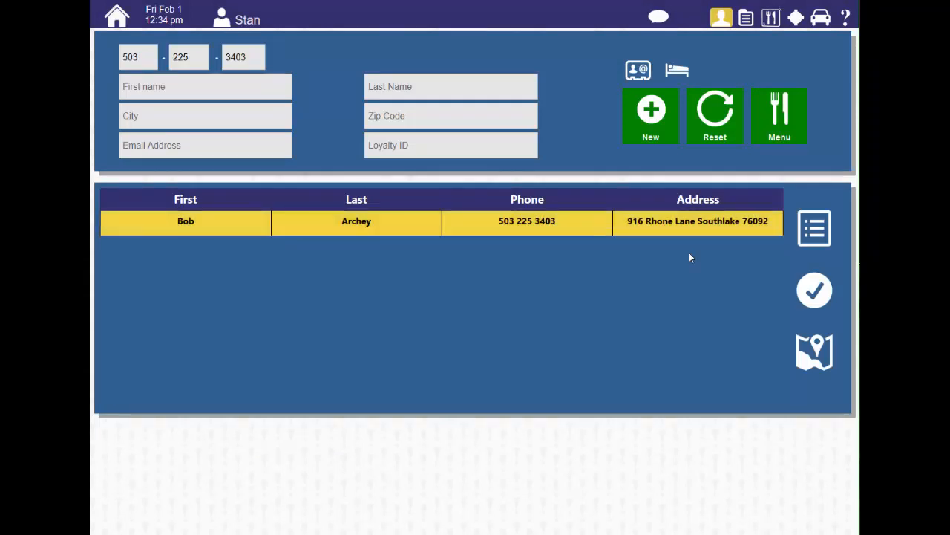
left_click(814, 289)
View the order customer's profile, loyalty information and edit form, and close them without saving.
left_click(791, 77)
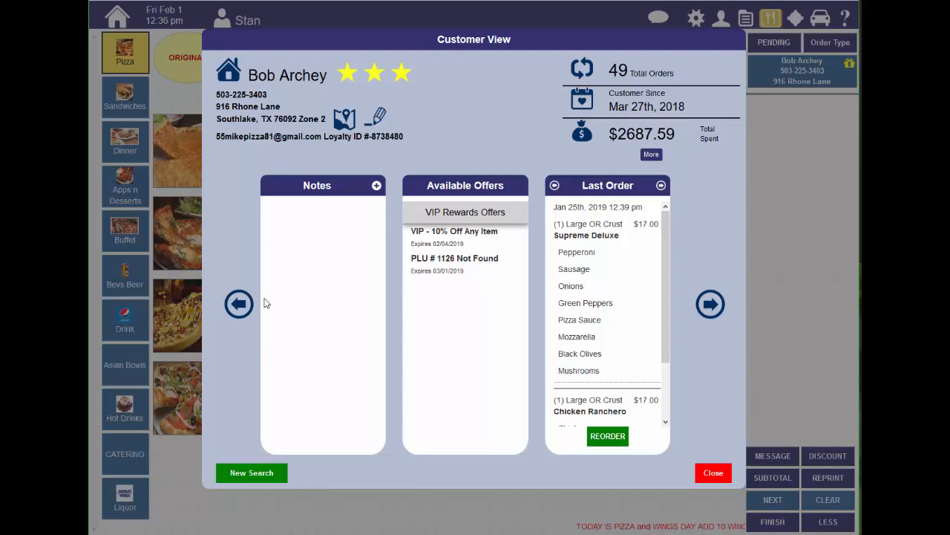
left_click(710, 305)
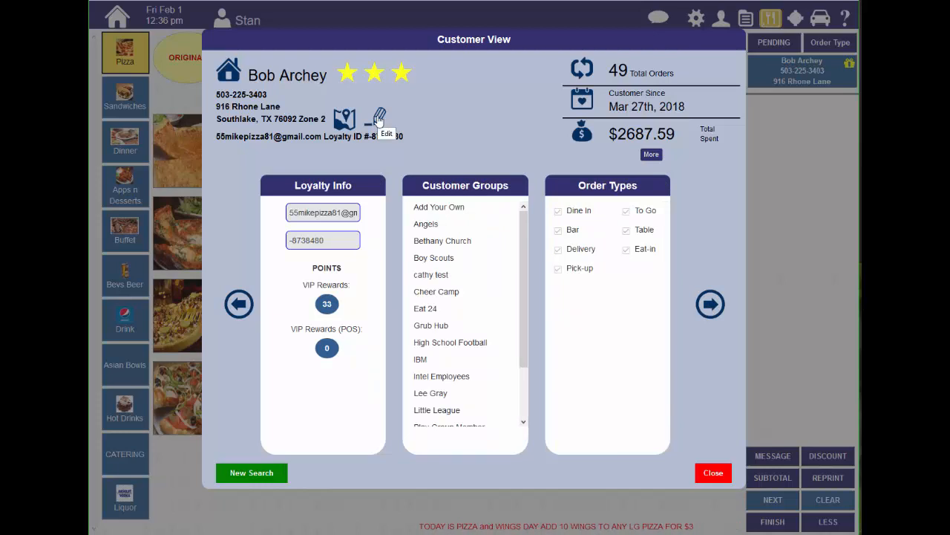
left_click(379, 119)
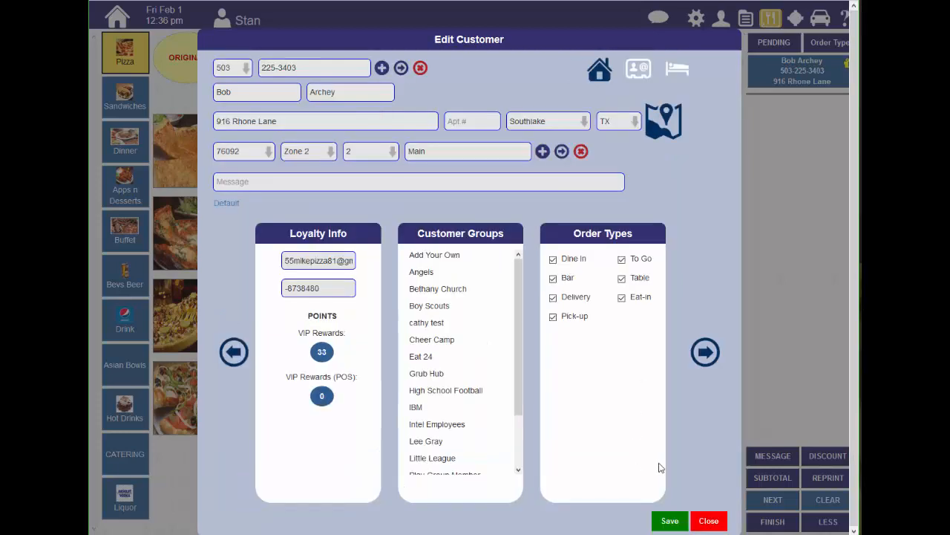
left_click(710, 522)
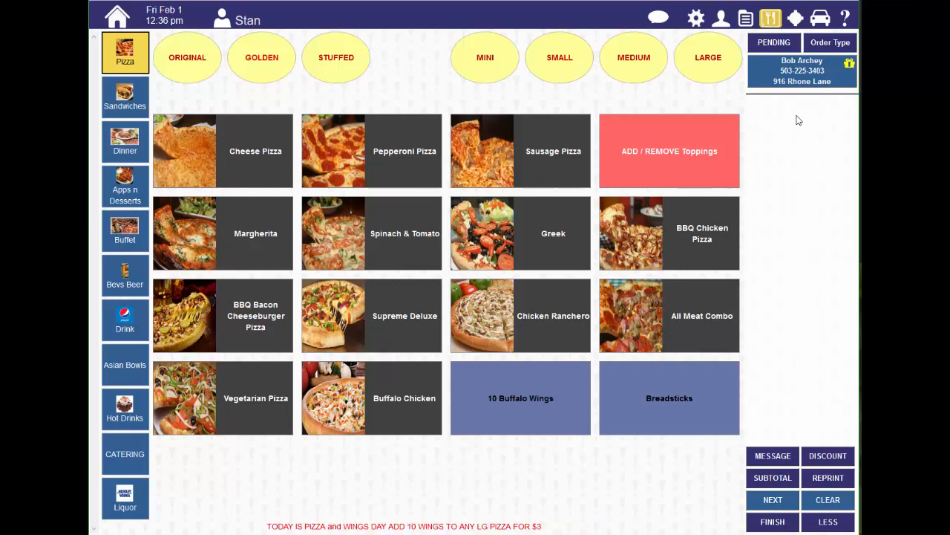
Add a large original BBQ Chicken Pizza to the order and finish it as a Delivery order.
left_click(681, 219)
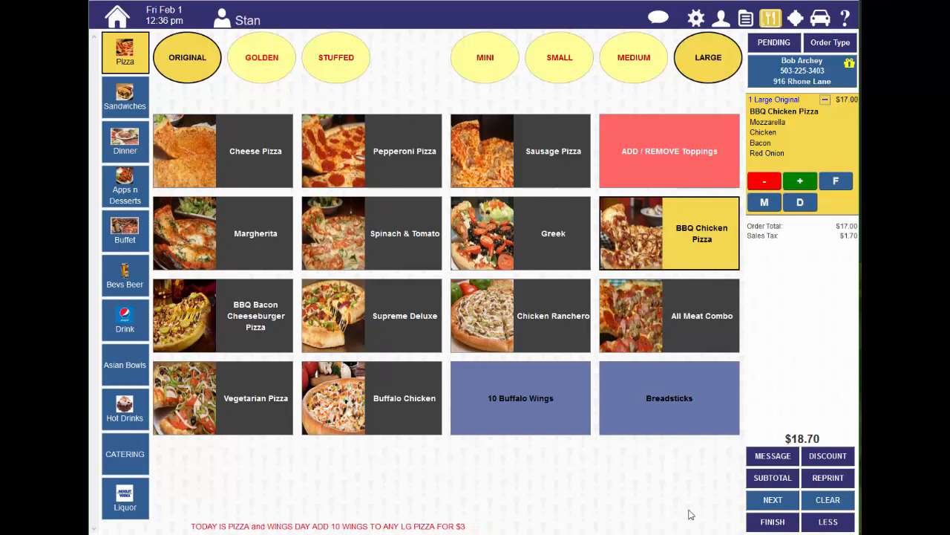
left_click(775, 525)
left_click(447, 288)
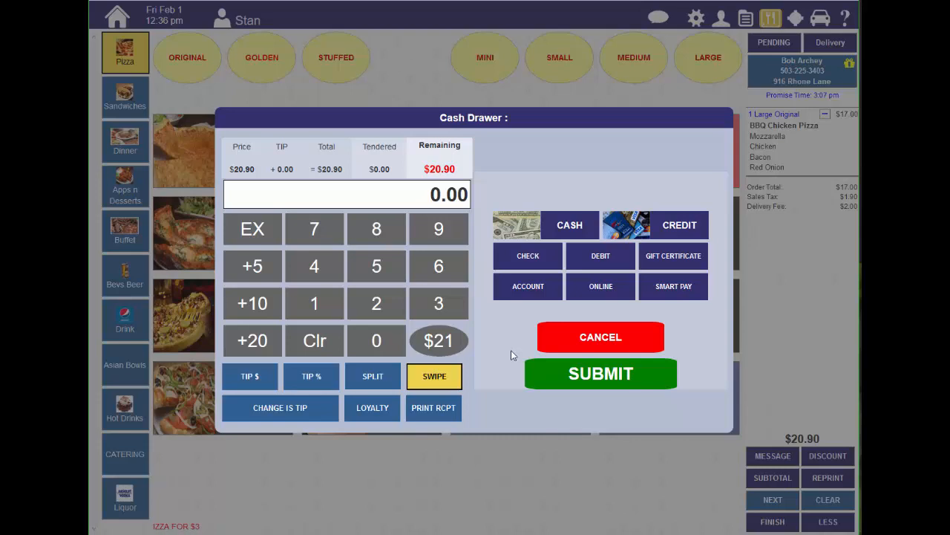
Pay the exact amount of the delivery order in cash and submit the payment.
left_click(254, 229)
left_click(553, 225)
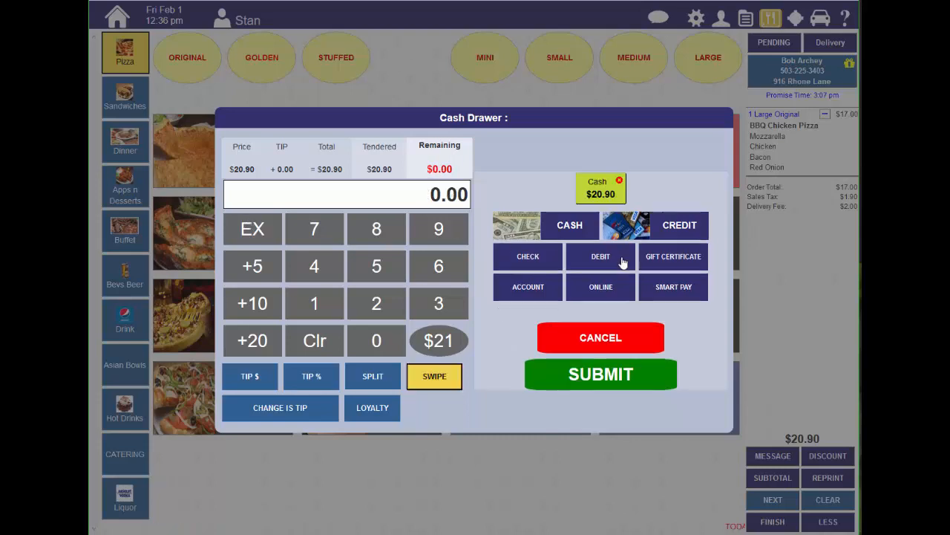
left_click(603, 376)
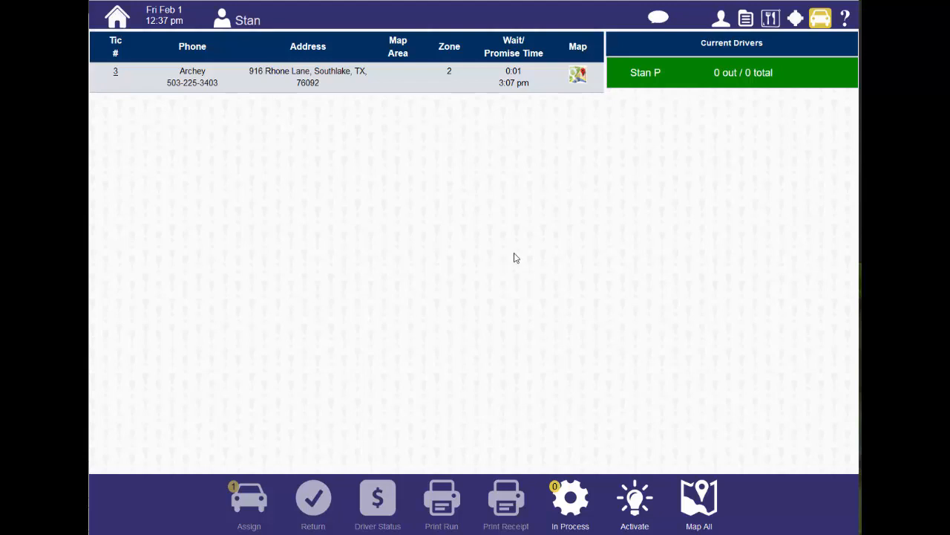
Assign delivery ticket 3 to the available driver and mark that driver as returned.
left_click(447, 82)
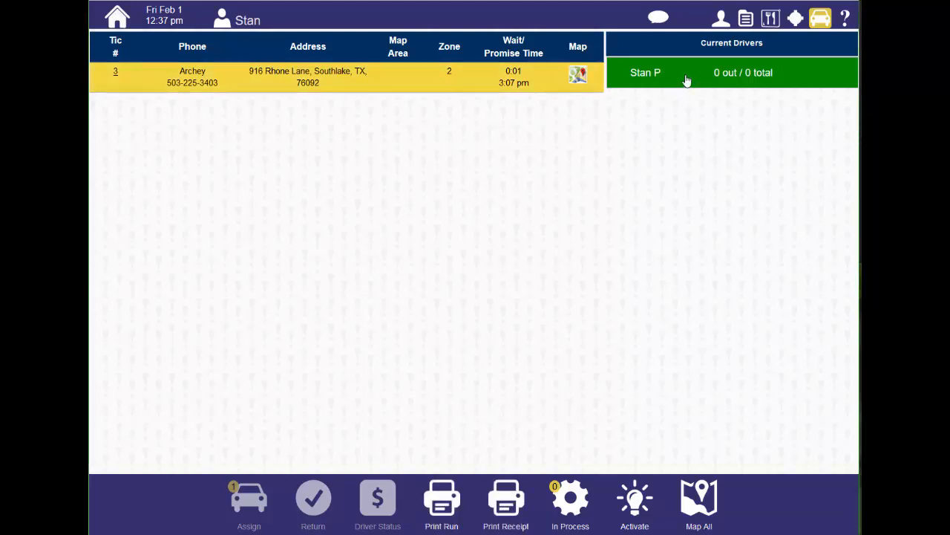
left_click(686, 80)
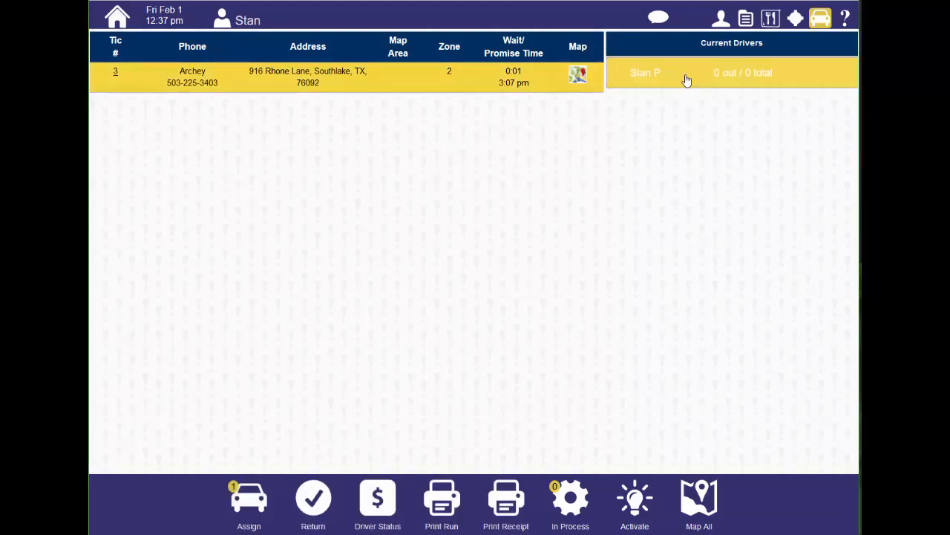
left_click(250, 503)
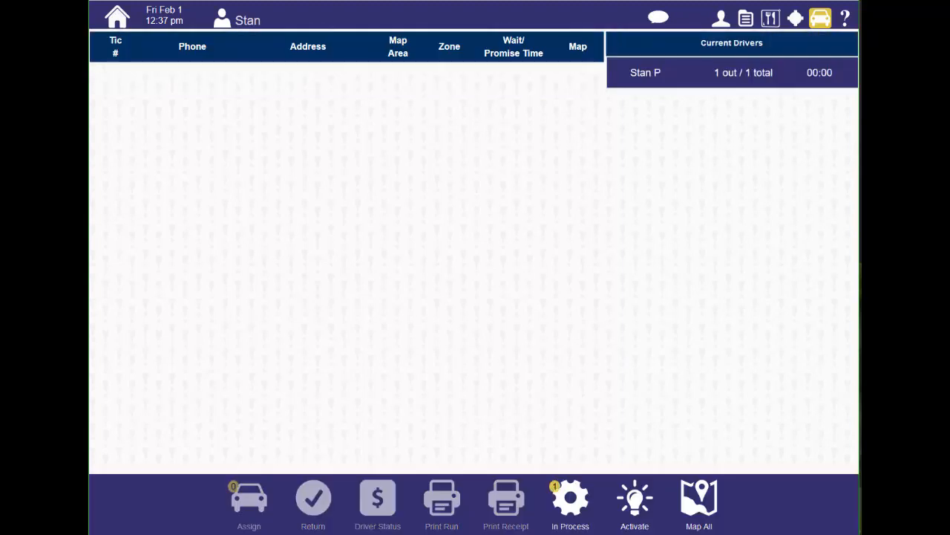
left_click(773, 75)
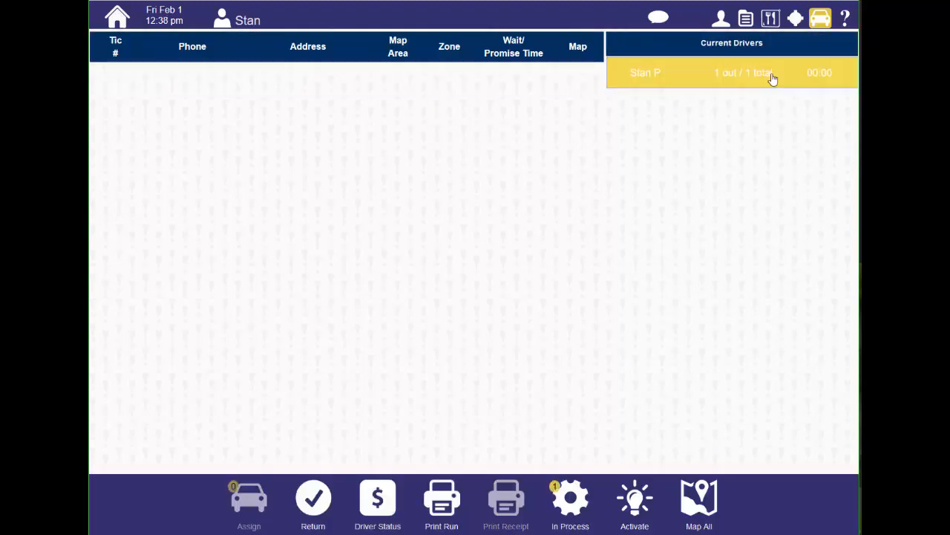
left_click(307, 505)
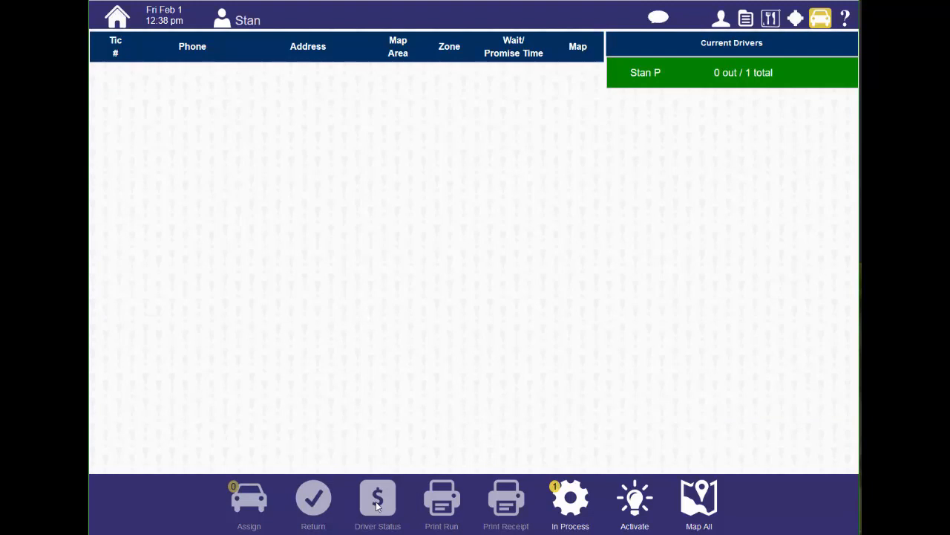
Review the returned driver's status with its financial summary and delivery performance, and close it.
left_click(724, 76)
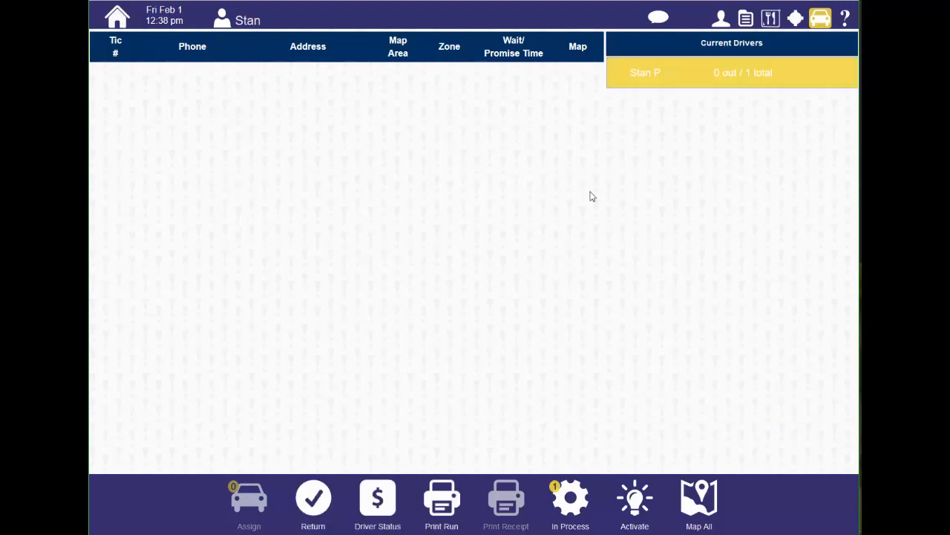
left_click(379, 493)
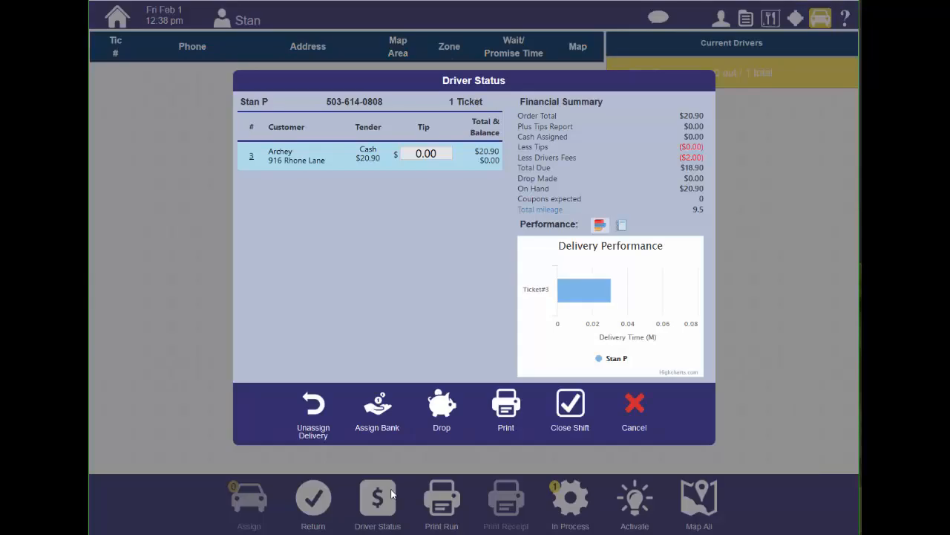
left_click(633, 407)
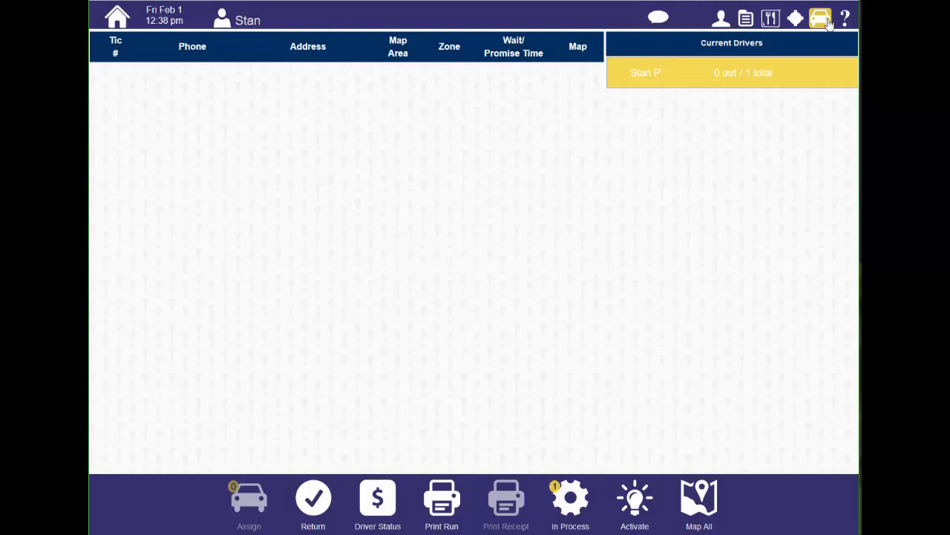
In the Patio floor plan's design mode, move table 37 below table 36 and table 40 up below table 41.
left_click(794, 18)
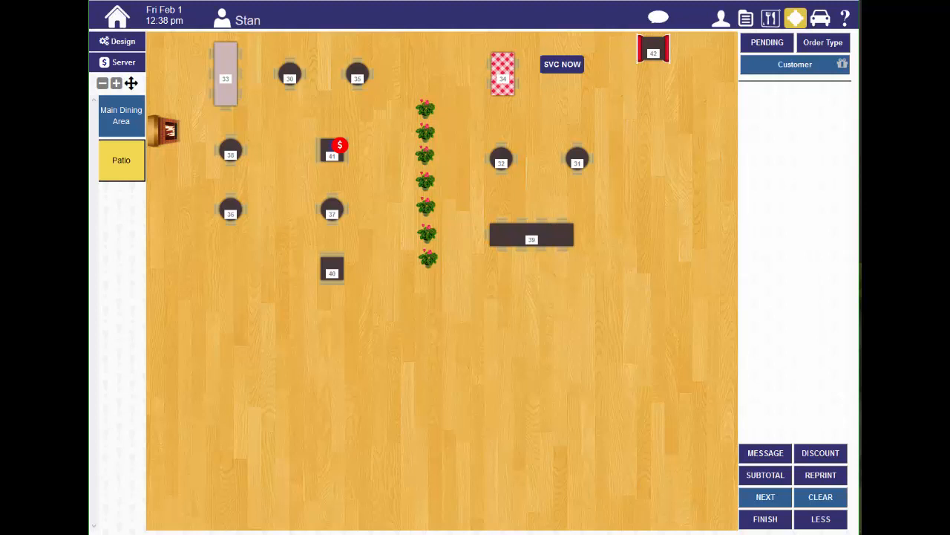
left_click(117, 43)
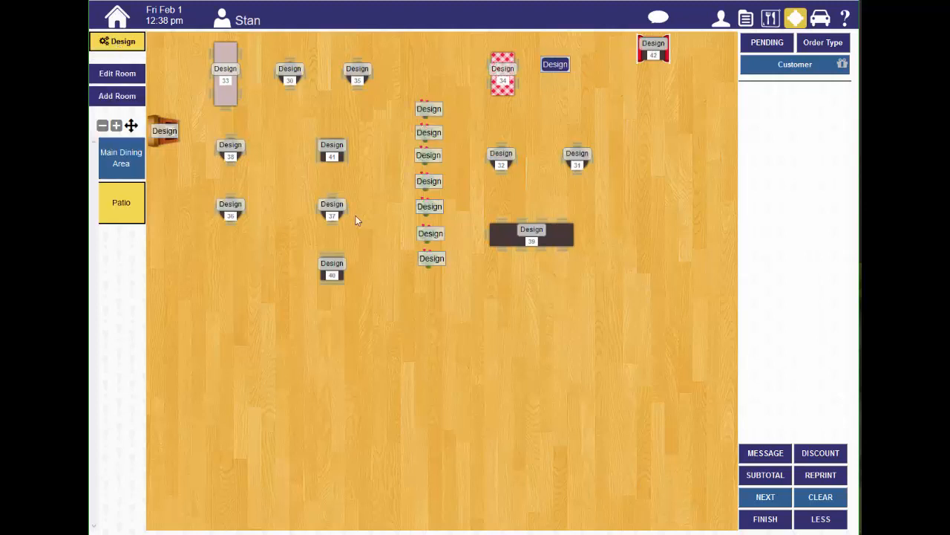
left_click_drag(336, 211, 233, 278)
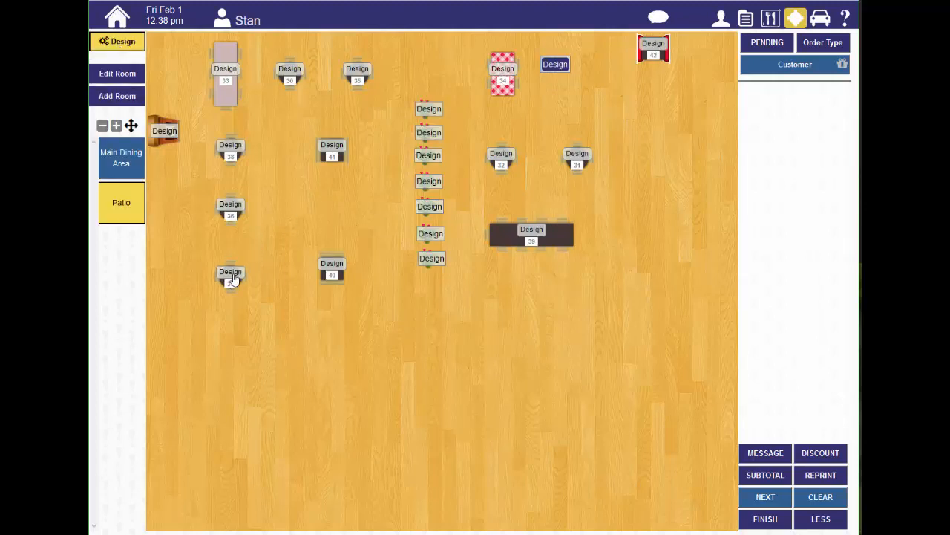
left_click_drag(332, 271, 332, 201)
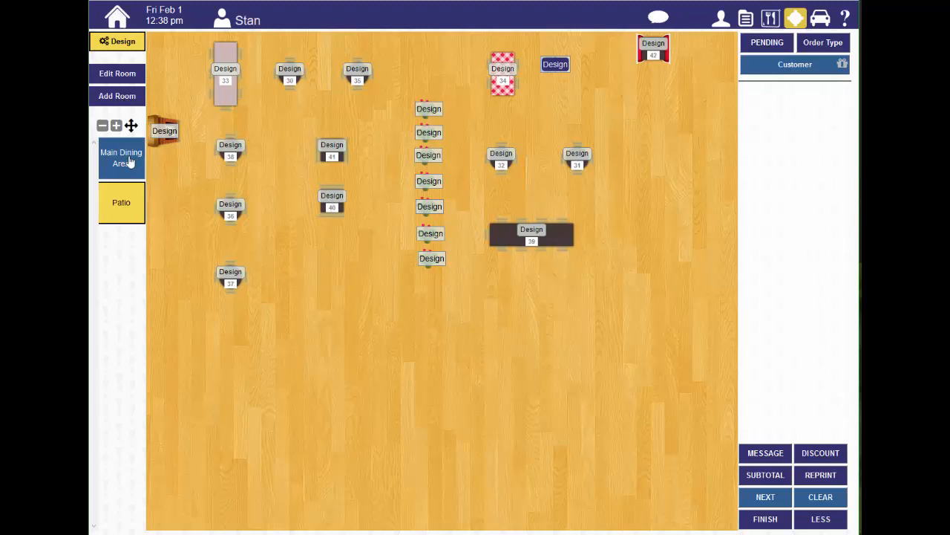
Start adding a new table to the Patio on the empty floor below table 40.
left_click(342, 282)
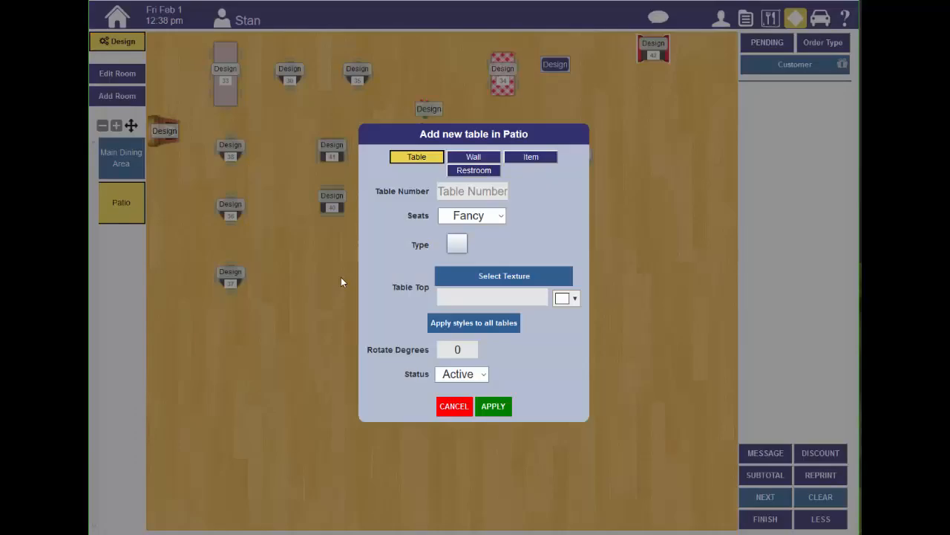